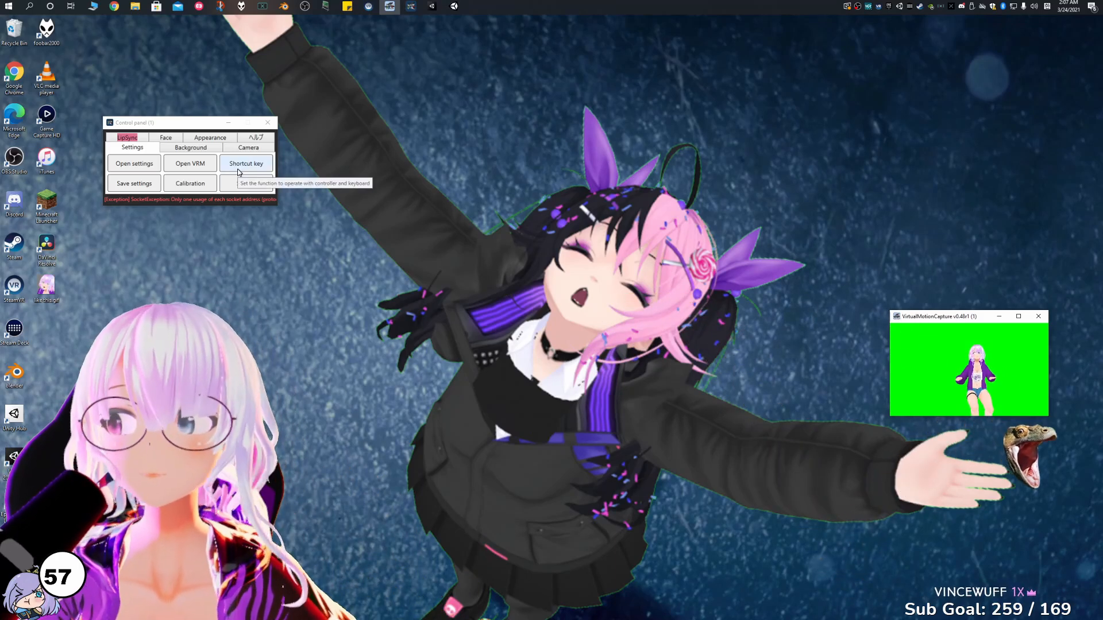
View the VRM import window and its avatar file browser, closing both without importing a model.
{"action": "left_click_drag", "start_coordinate": [181, 124], "coordinate": [481, 192]}
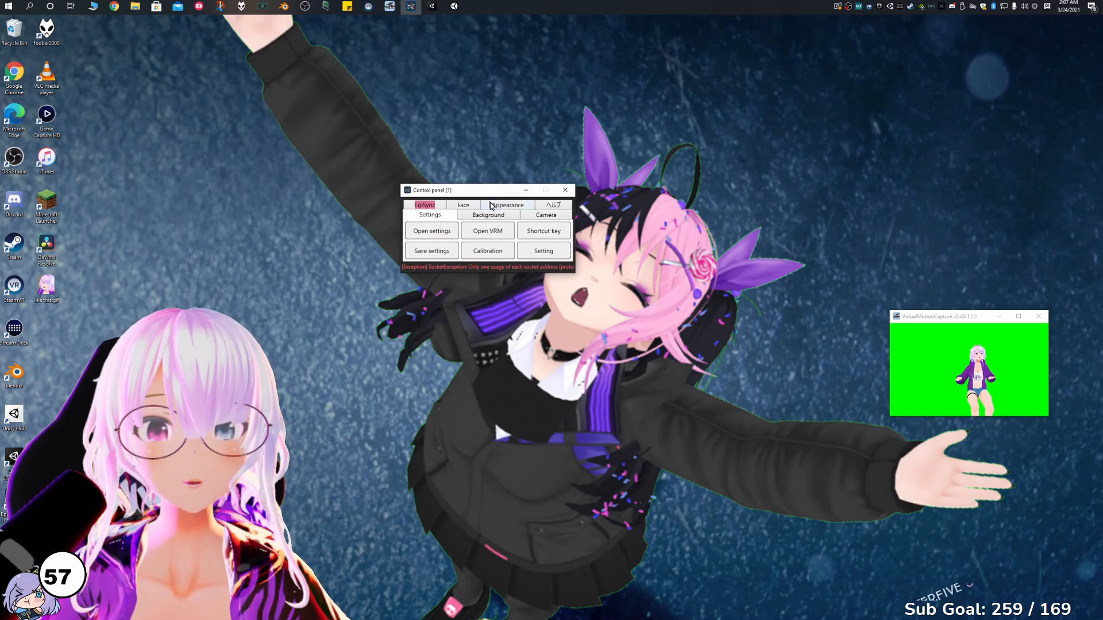
{"action": "left_click", "coordinate": [486, 232]}
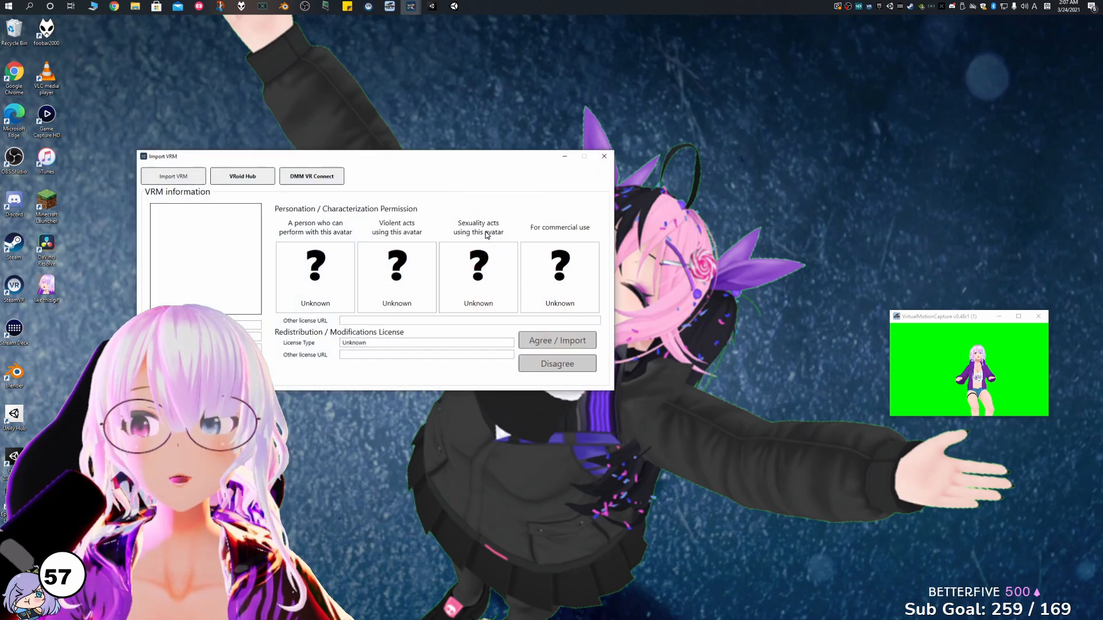
{"action": "left_click", "coordinate": [174, 176]}
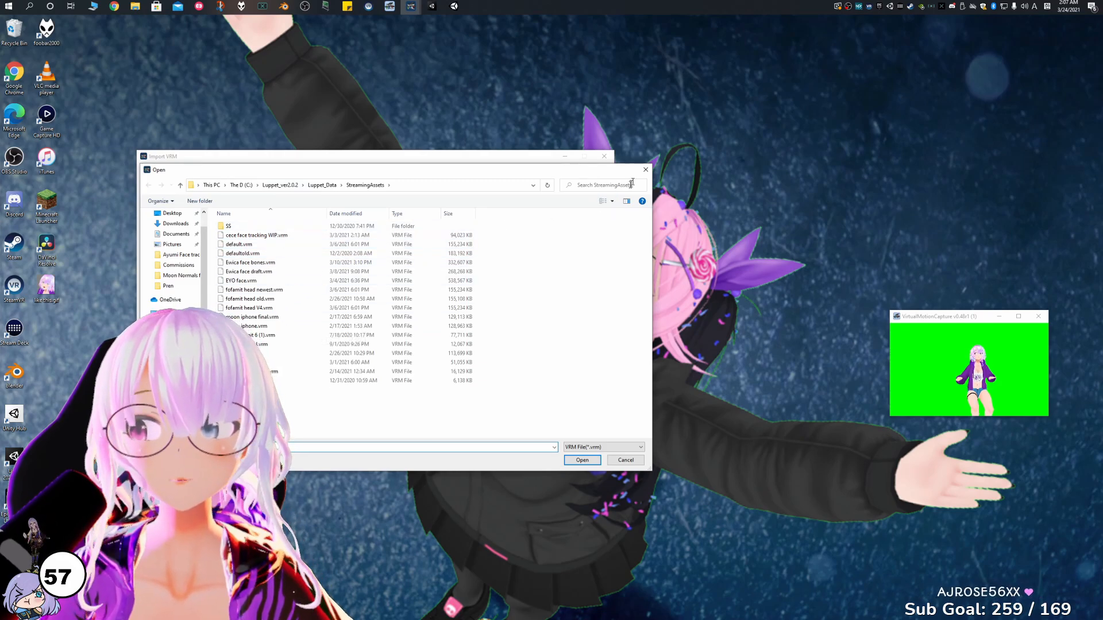
{"action": "left_click", "coordinate": [646, 169]}
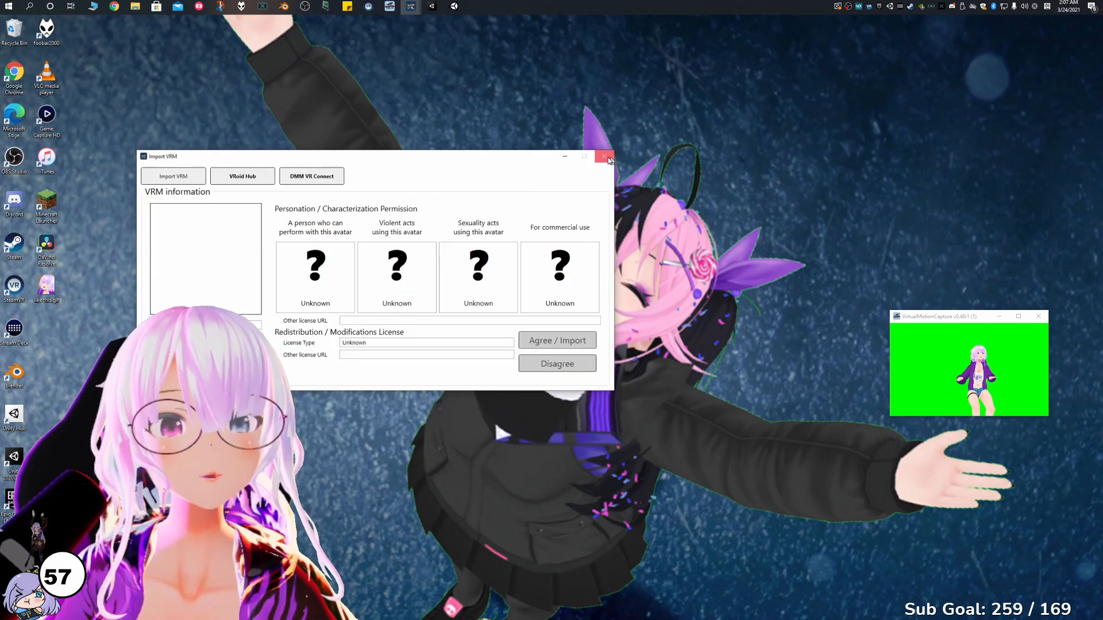
{"action": "left_click", "coordinate": [605, 156]}
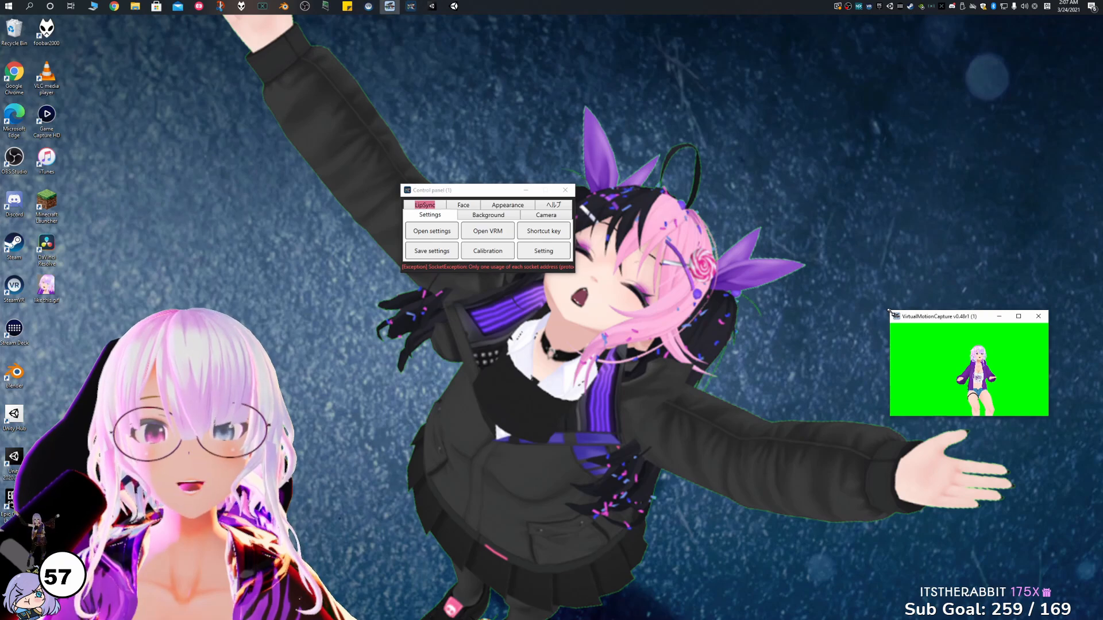
Enlarge the avatar preview window and enable lip sync with Chat Mic (TC-Helicon GoXLR Mini) as the audio device.
{"action": "left_click_drag", "start_coordinate": [889, 312], "coordinate": [662, 146]}
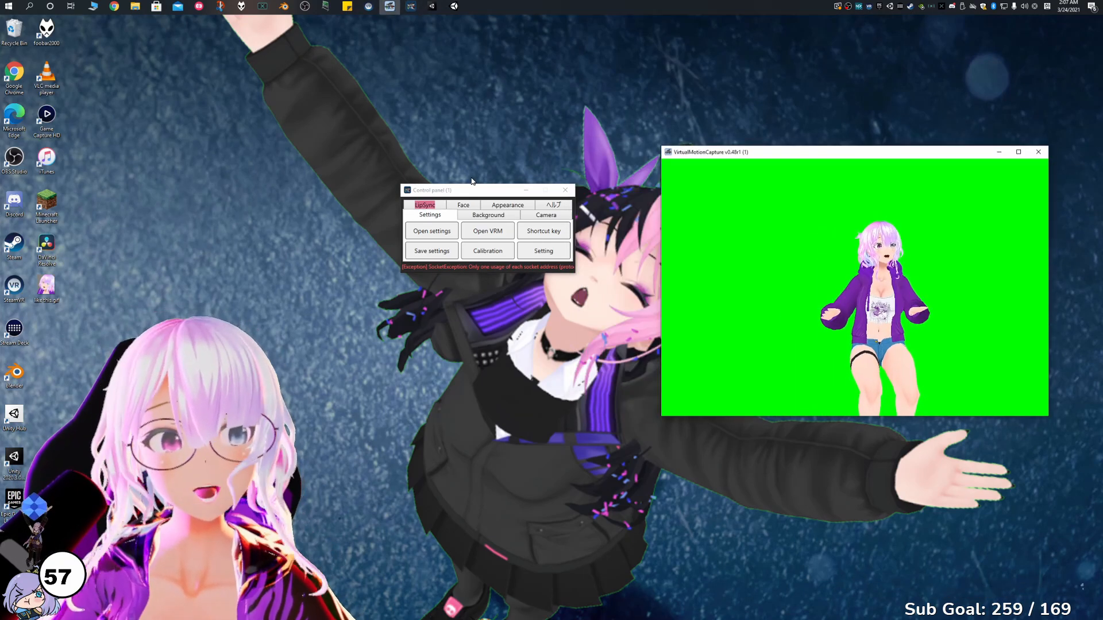
{"action": "left_click", "coordinate": [433, 207]}
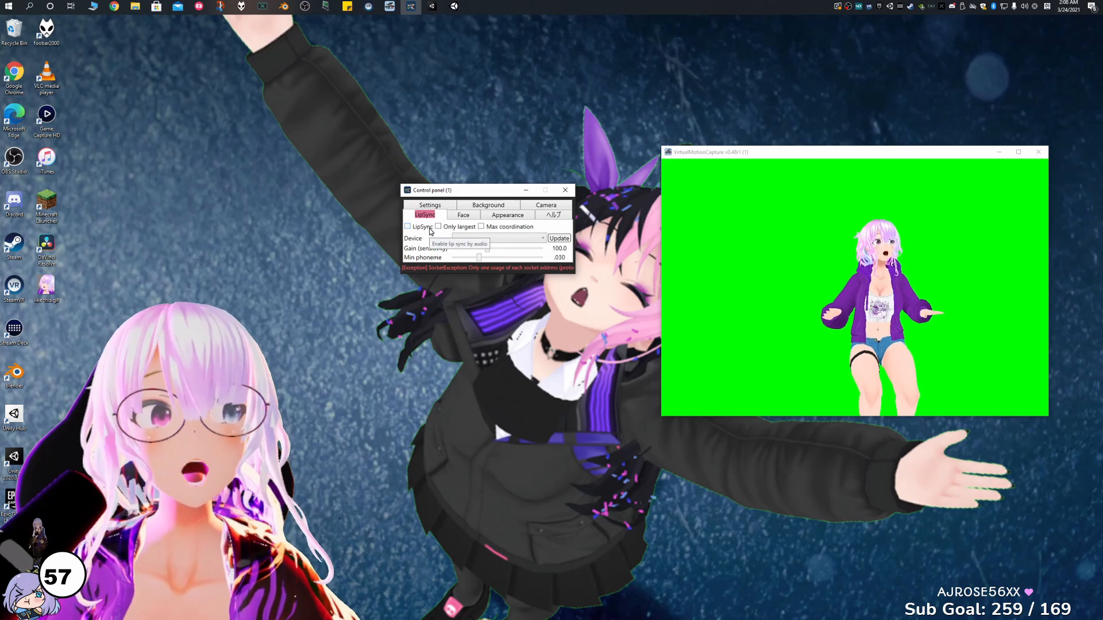
{"action": "left_click", "coordinate": [430, 205]}
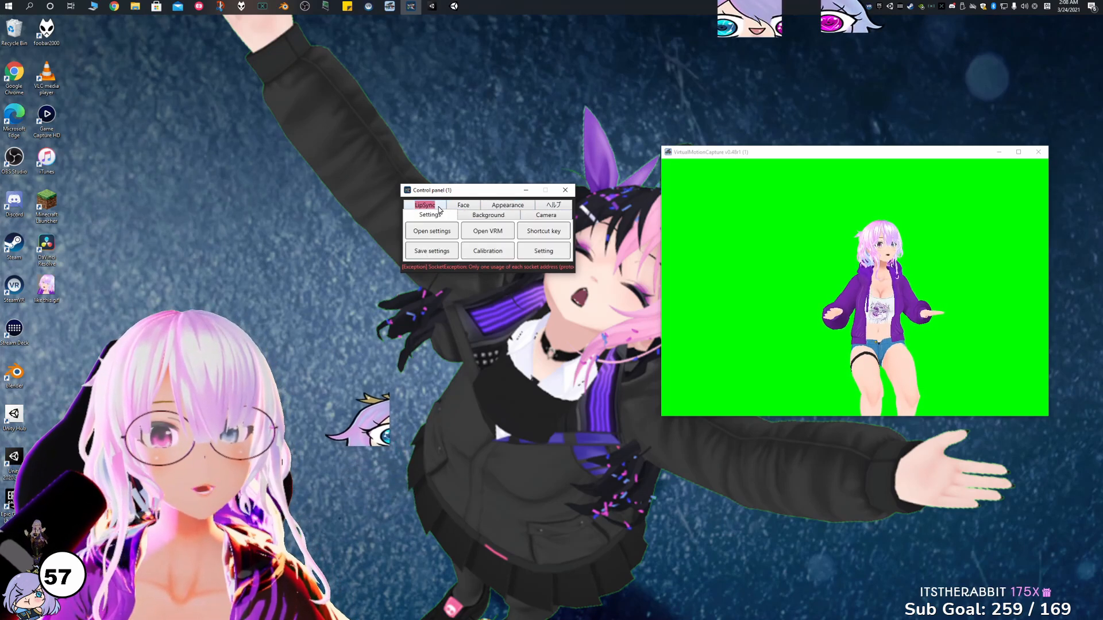
{"action": "left_click", "coordinate": [424, 205]}
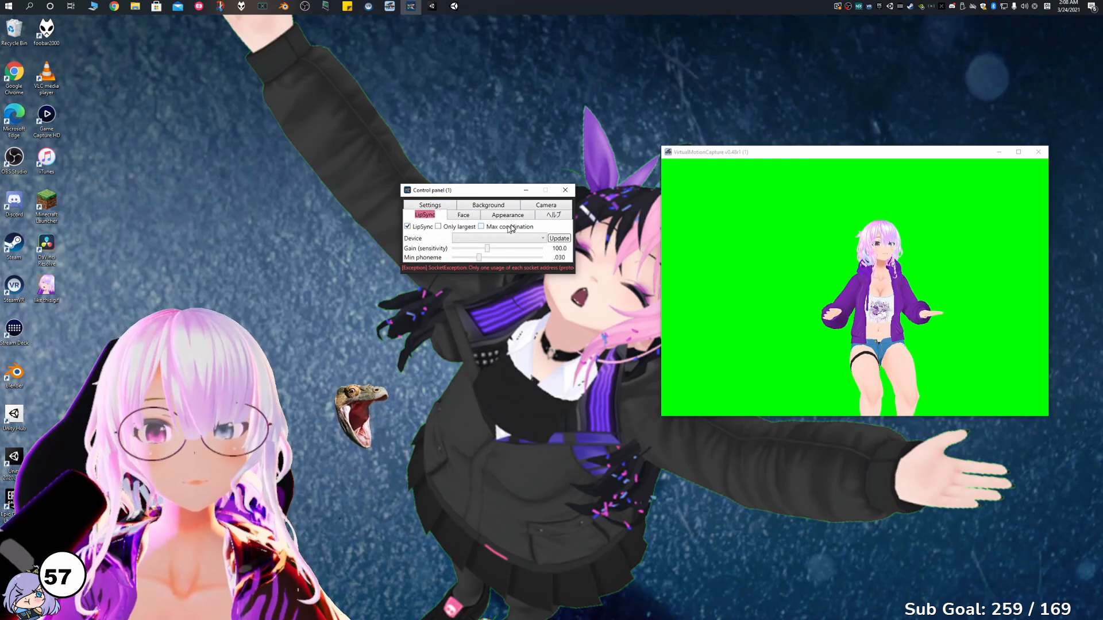
{"action": "left_click", "coordinate": [520, 239]}
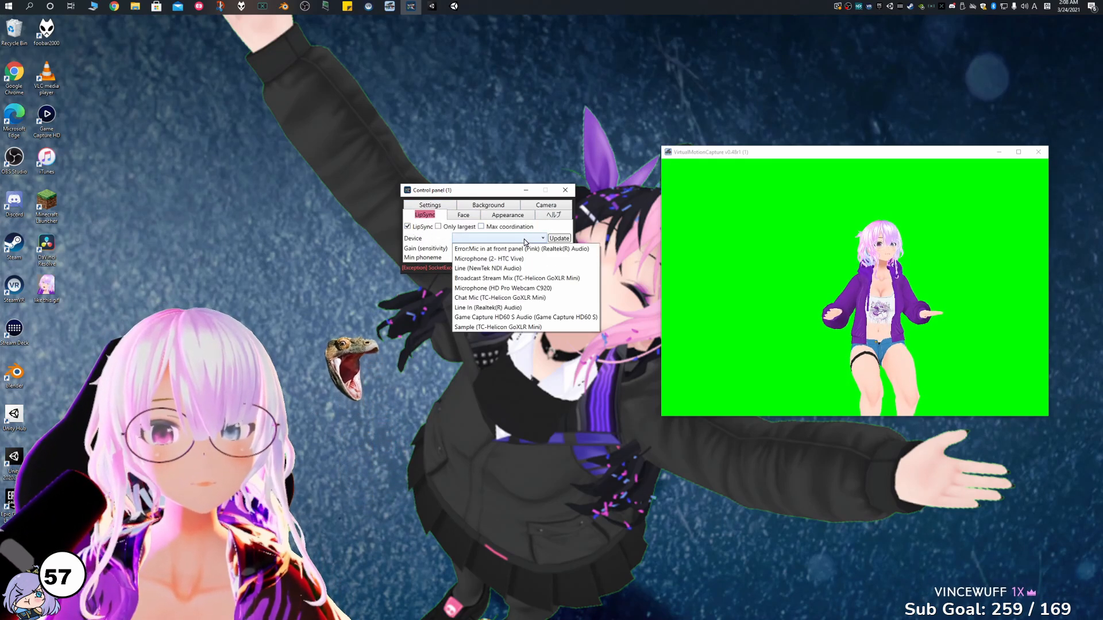
{"action": "left_click", "coordinate": [516, 299]}
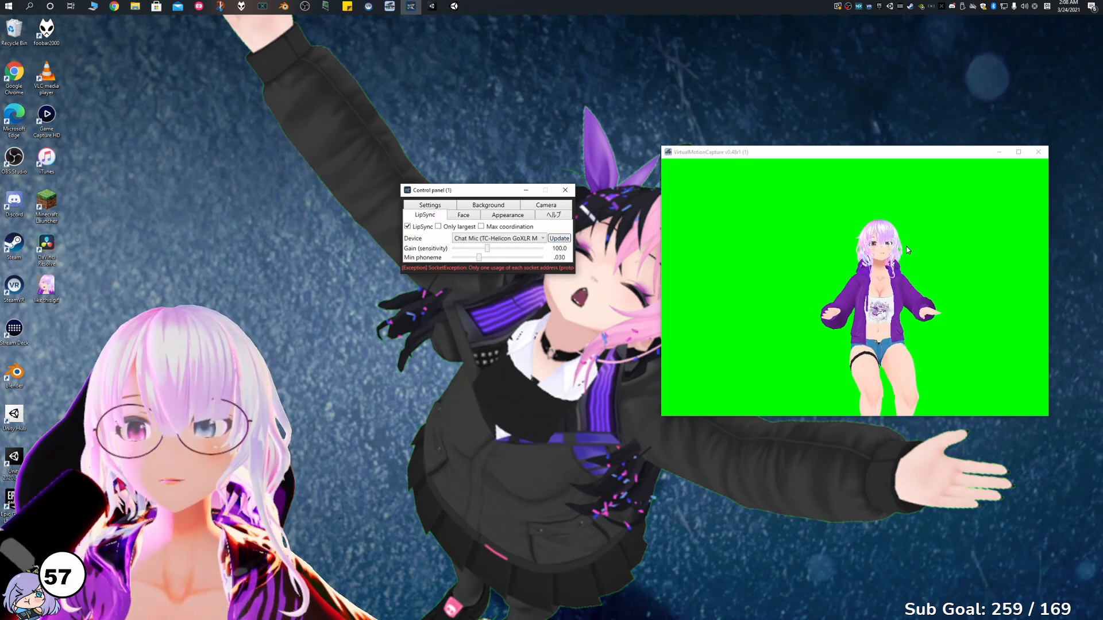
{"action": "scroll", "coordinate": [888, 244], "scroll_direction": "up", "scroll_amount": 5}
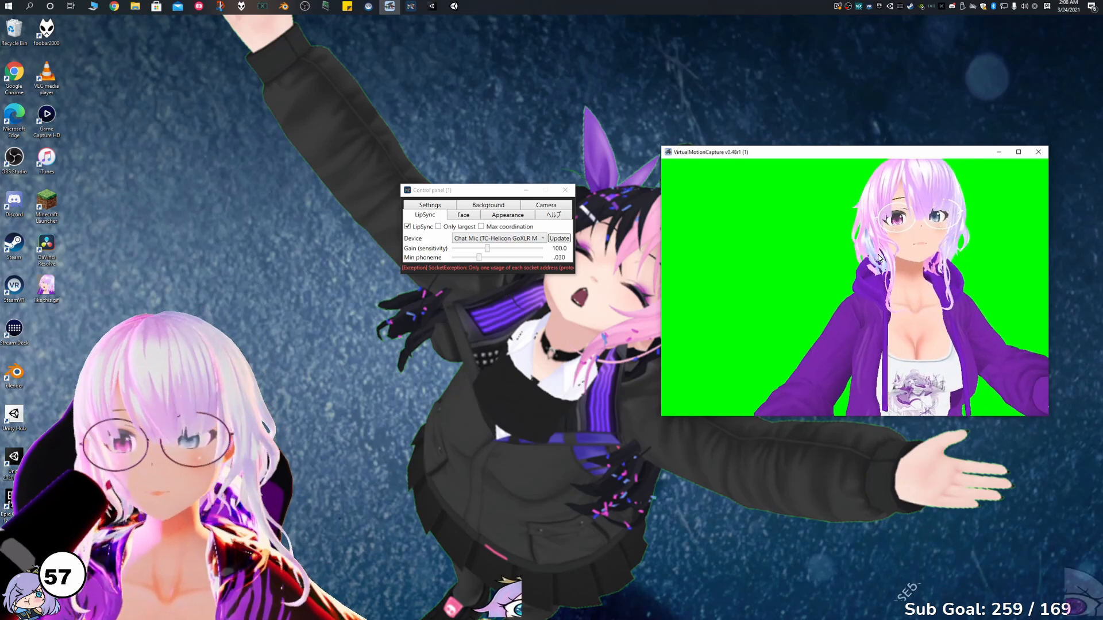
Set the camera's FOV to 51 and try the Position Fixed camera mode on the avatar.
{"action": "left_click", "coordinate": [463, 215]}
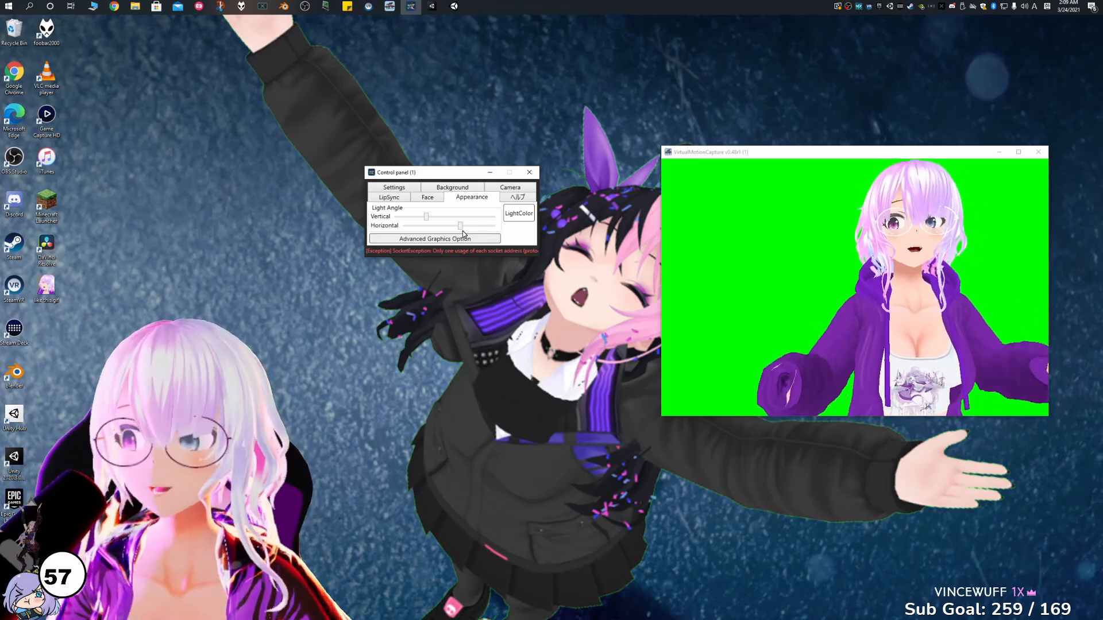
{"action": "left_click", "coordinate": [521, 198]}
{"action": "left_click", "coordinate": [510, 187]}
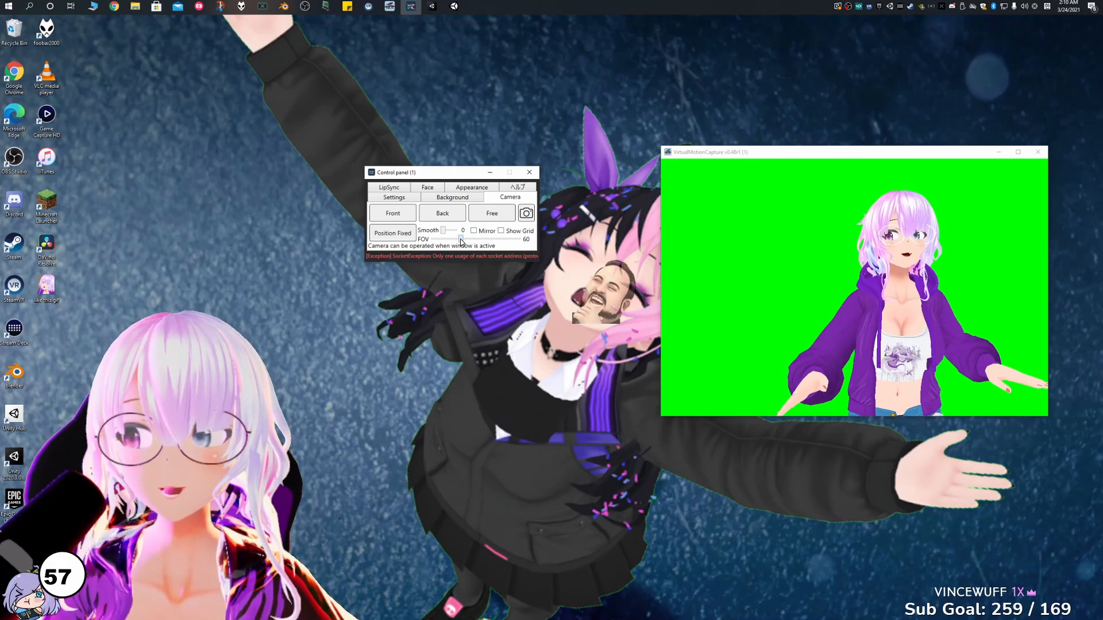
{"action": "left_click_drag", "start_coordinate": [462, 239], "coordinate": [482, 241]}
{"action": "left_click", "coordinate": [404, 236]}
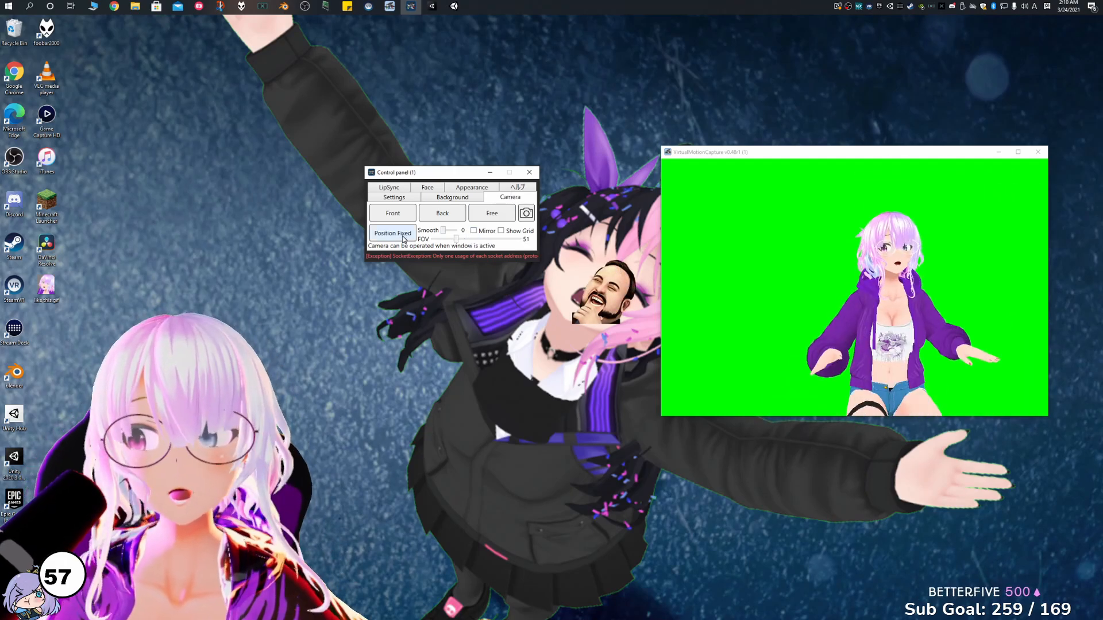
{"action": "left_click", "coordinate": [885, 289]}
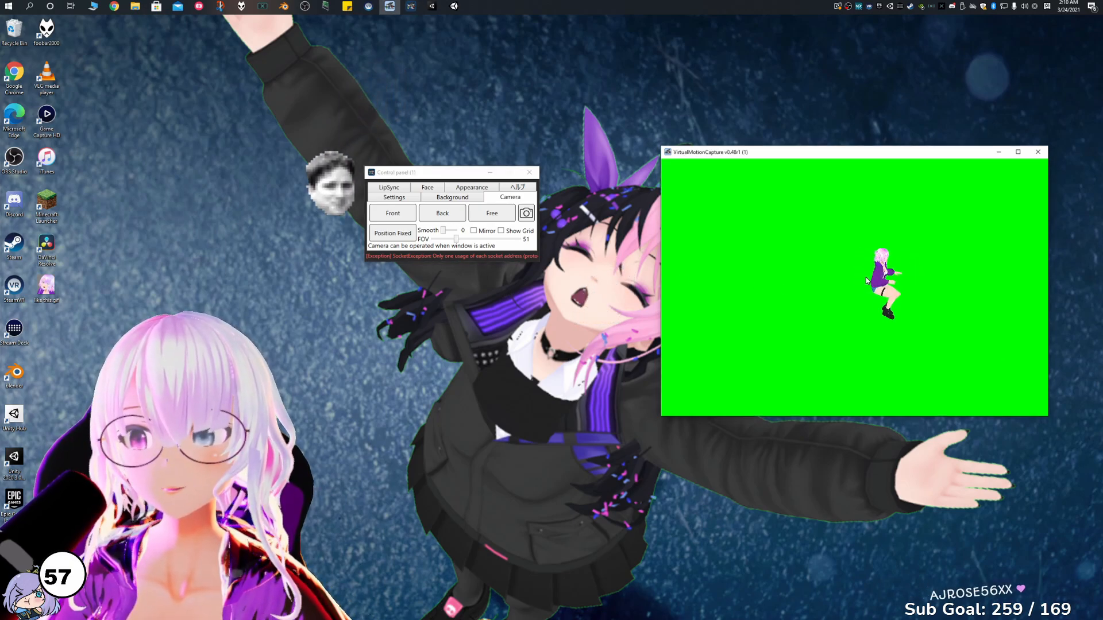
{"action": "left_click_drag", "start_coordinate": [841, 282], "coordinate": [784, 281]}
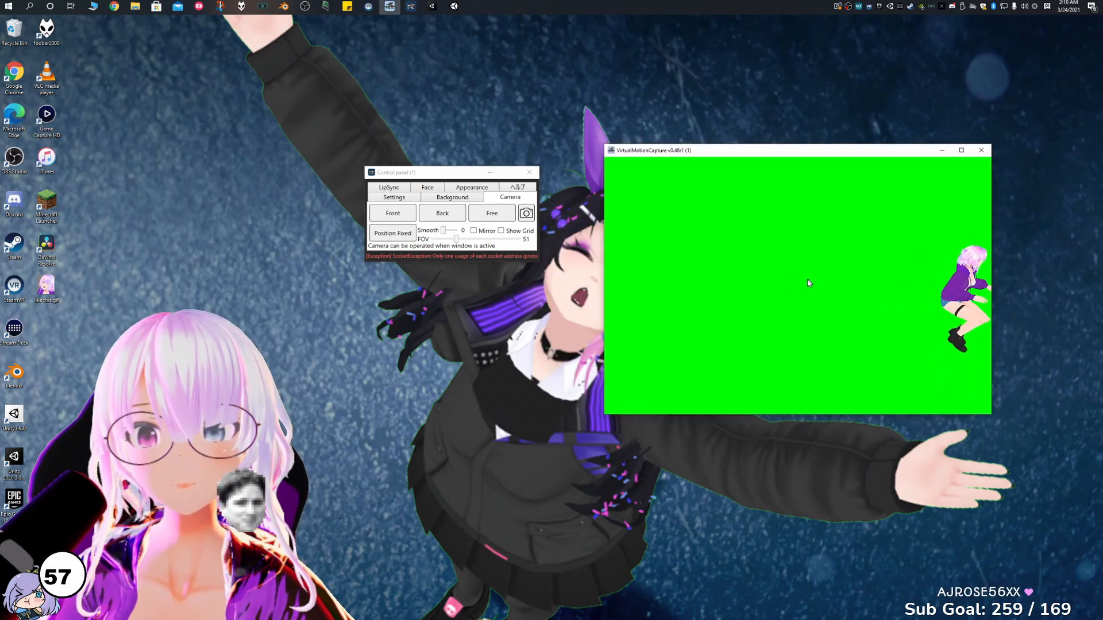
{"action": "right_click_drag", "start_coordinate": [910, 284], "coordinate": [777, 254]}
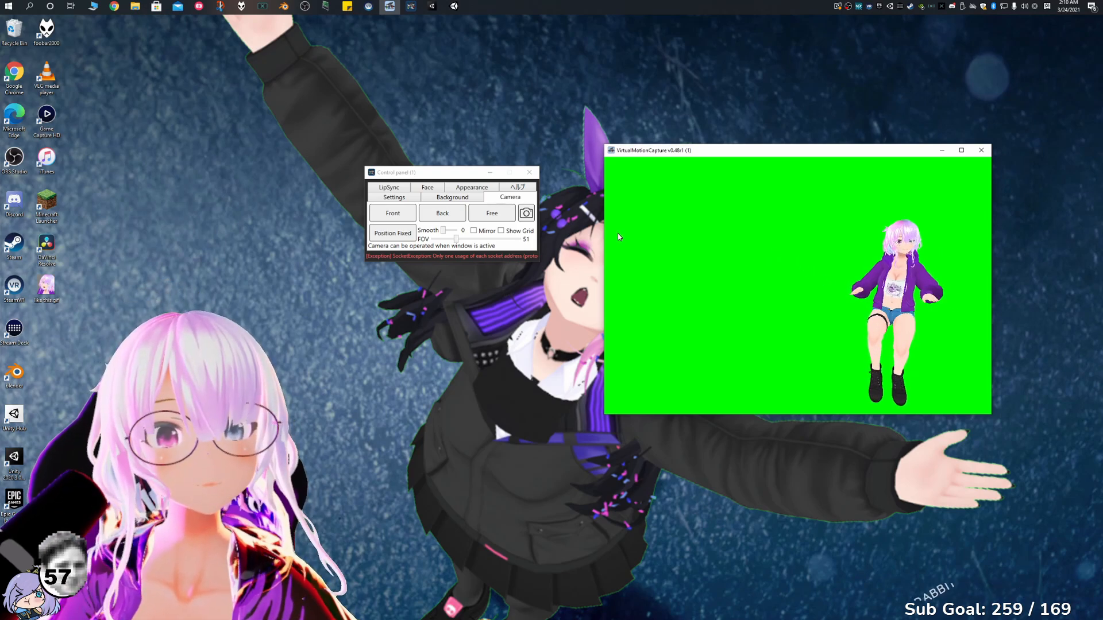
Switch to the Free camera and examine the avatar from the back, side and front at different distances.
{"action": "left_click", "coordinate": [503, 217]}
{"action": "right_click_drag", "start_coordinate": [697, 266], "coordinate": [653, 267]}
{"action": "left_click_drag", "start_coordinate": [787, 270], "coordinate": [726, 270]}
{"action": "scroll", "coordinate": [844, 271], "scroll_direction": "up", "scroll_amount": 1}
{"action": "right_click_drag", "start_coordinate": [728, 271], "coordinate": [767, 271]}
{"action": "scroll", "coordinate": [835, 271], "scroll_direction": "down", "scroll_amount": 1}
{"action": "scroll", "coordinate": [790, 273], "scroll_direction": "up", "scroll_amount": 2}
{"action": "mouse_move", "coordinate": [760, 272]}
{"action": "left_mouse_down"}
{"action": "mouse_move", "coordinate": [743, 272]}
{"action": "mouse_move", "coordinate": [761, 270]}
{"action": "left_mouse_up"}
{"action": "right_click_drag", "start_coordinate": [761, 270], "coordinate": [996, 262]}
{"action": "scroll", "coordinate": [805, 268], "scroll_direction": "up", "scroll_amount": 2}
{"action": "right_click_drag", "start_coordinate": [755, 262], "coordinate": [845, 262]}
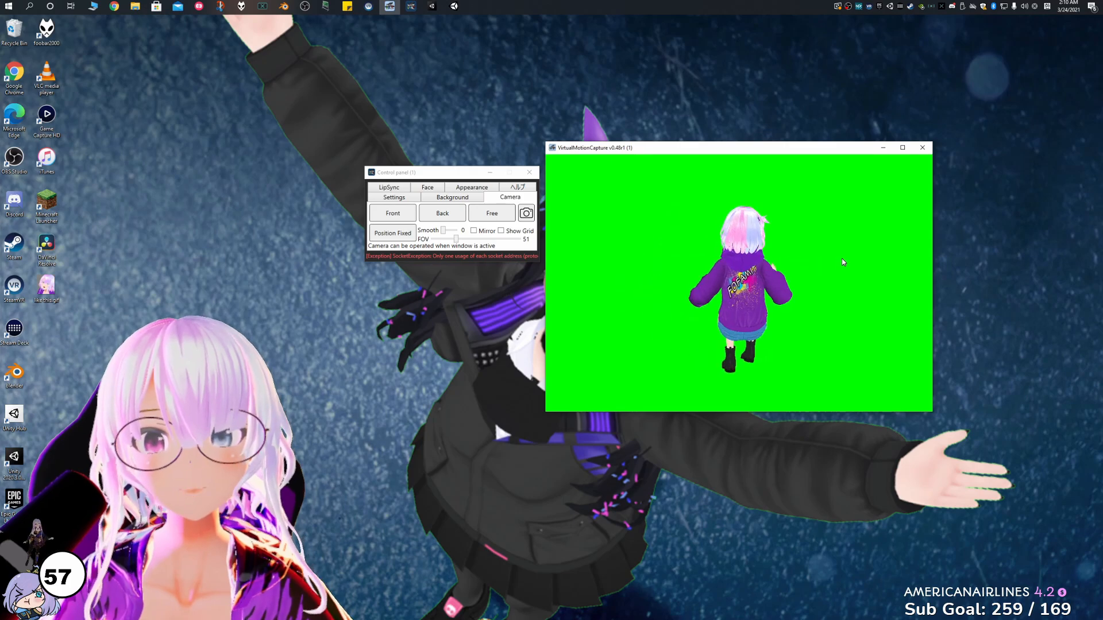
{"action": "left_click_drag", "start_coordinate": [747, 264], "coordinate": [786, 262]}
{"action": "right_click_drag", "start_coordinate": [786, 263], "coordinate": [885, 264]}
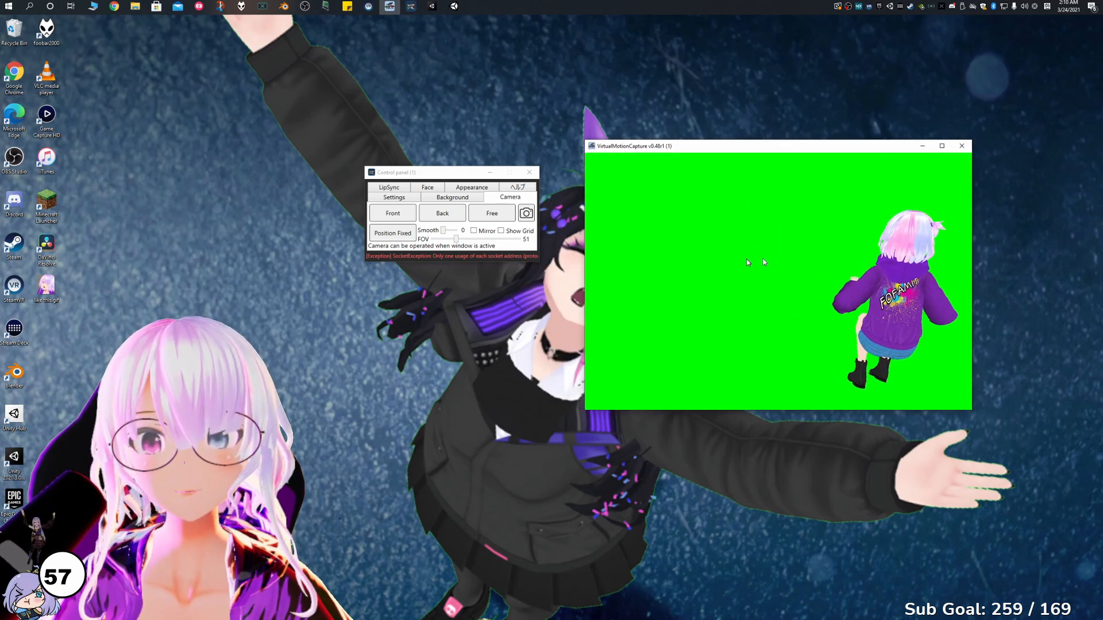
{"action": "right_click_drag", "start_coordinate": [750, 261], "coordinate": [822, 265]}
{"action": "scroll", "coordinate": [730, 264], "scroll_direction": "down", "scroll_amount": 6}
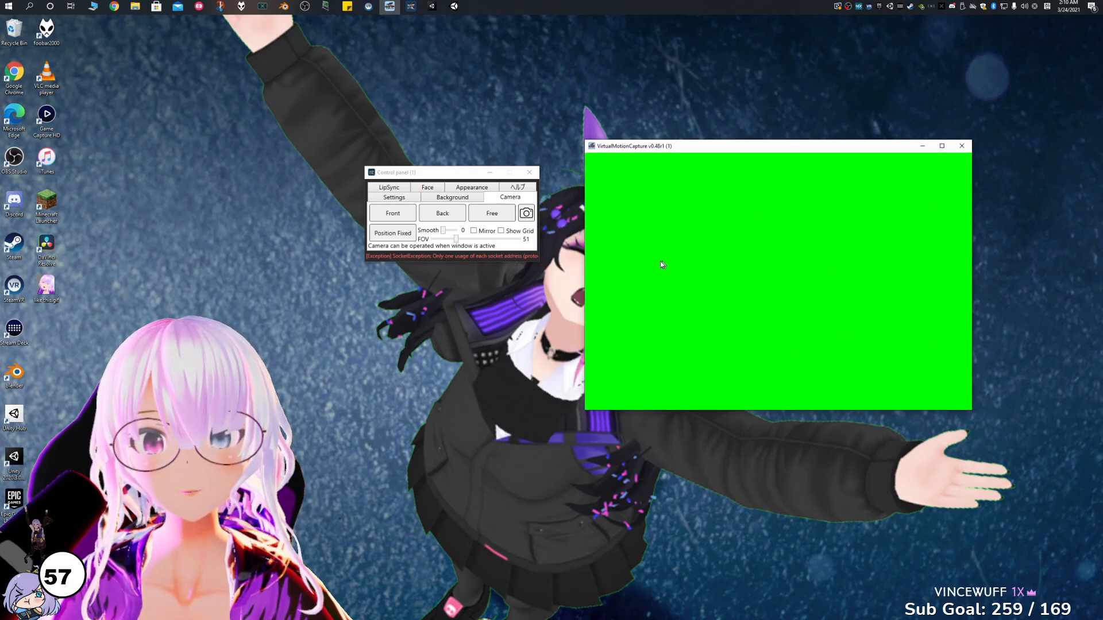
{"action": "middle_click_drag", "start_coordinate": [705, 248], "coordinate": [661, 218]}
{"action": "middle_click_drag", "start_coordinate": [813, 257], "coordinate": [738, 258]}
{"action": "right_click_drag", "start_coordinate": [689, 264], "coordinate": [764, 266]}
{"action": "middle_click_drag", "start_coordinate": [761, 266], "coordinate": [667, 257]}
{"action": "right_click_drag", "start_coordinate": [667, 259], "coordinate": [738, 251]}
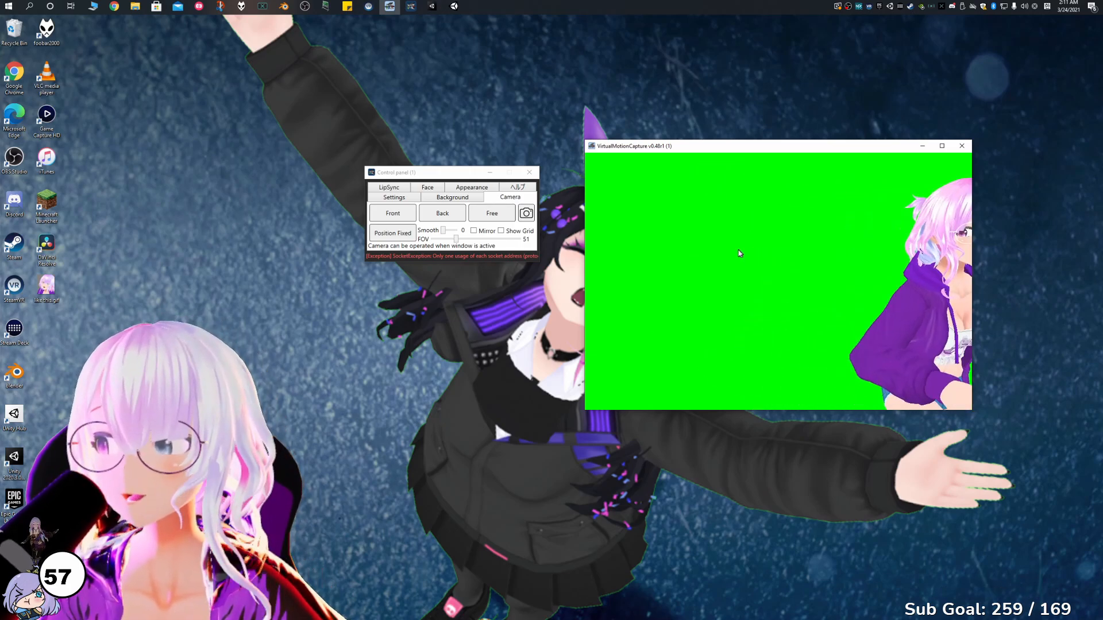
{"action": "middle_click_drag", "start_coordinate": [822, 256], "coordinate": [754, 256]}
{"action": "scroll", "coordinate": [770, 256], "scroll_direction": "down", "scroll_amount": 5}
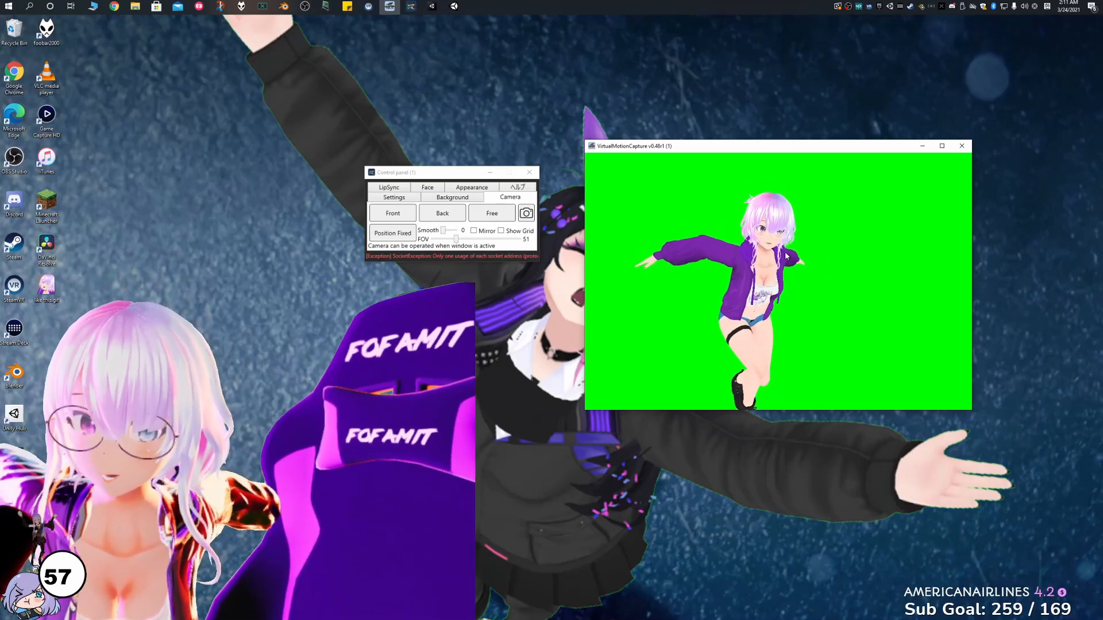
View the avatar with the Back camera and return to the Front camera.
{"action": "left_click", "coordinate": [432, 216]}
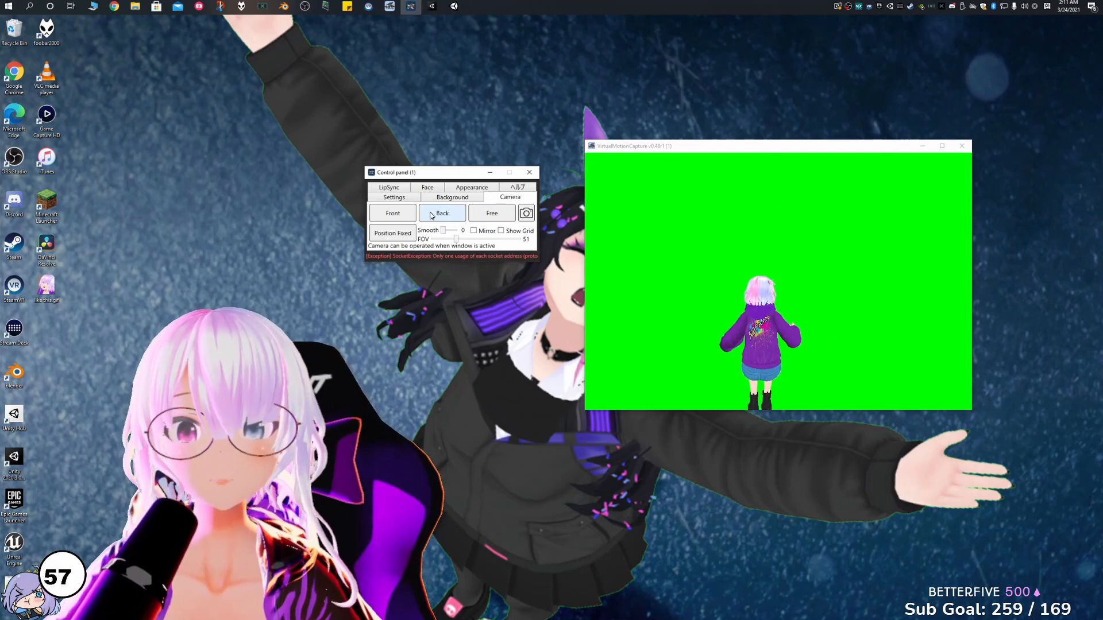
{"action": "left_click", "coordinate": [391, 213]}
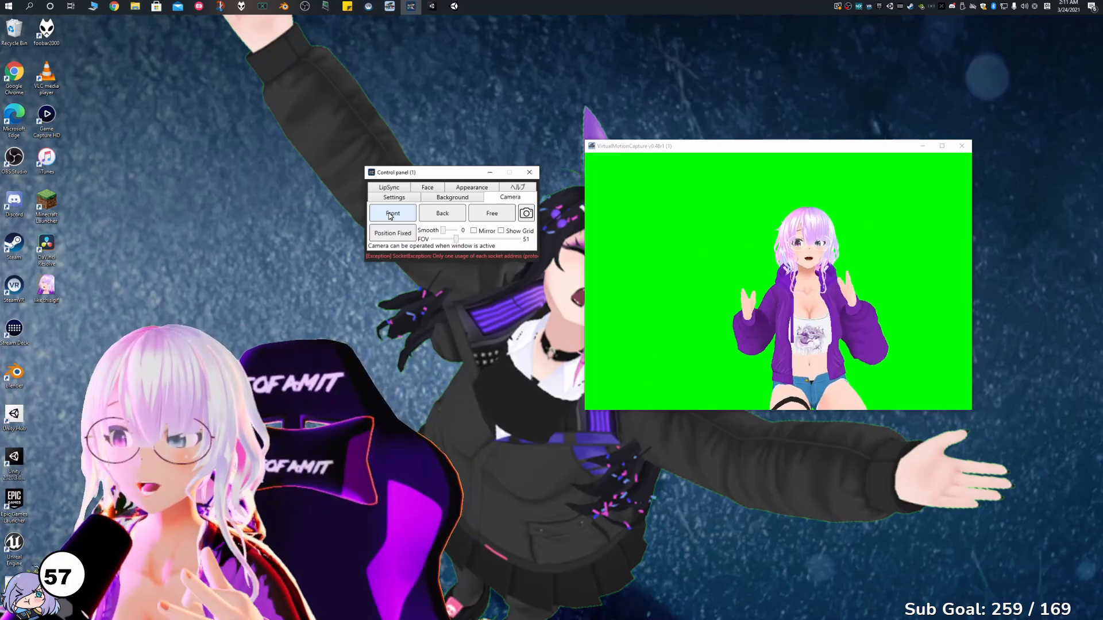
Try the blue, white and transparent backgrounds behind the avatar.
{"action": "left_click", "coordinate": [454, 197]}
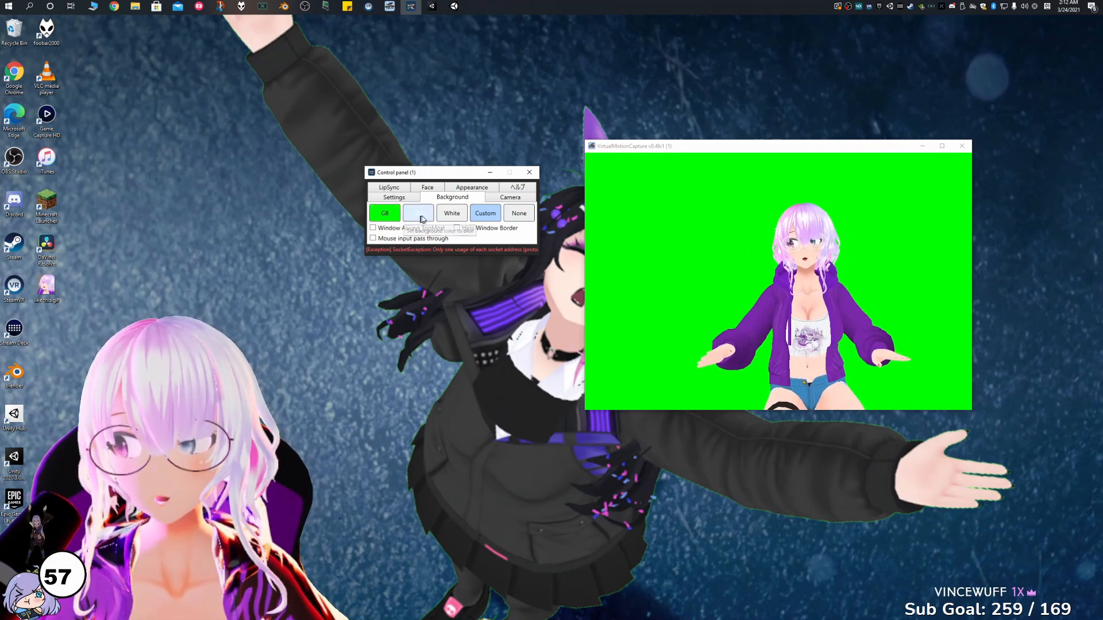
{"action": "left_click", "coordinate": [423, 215]}
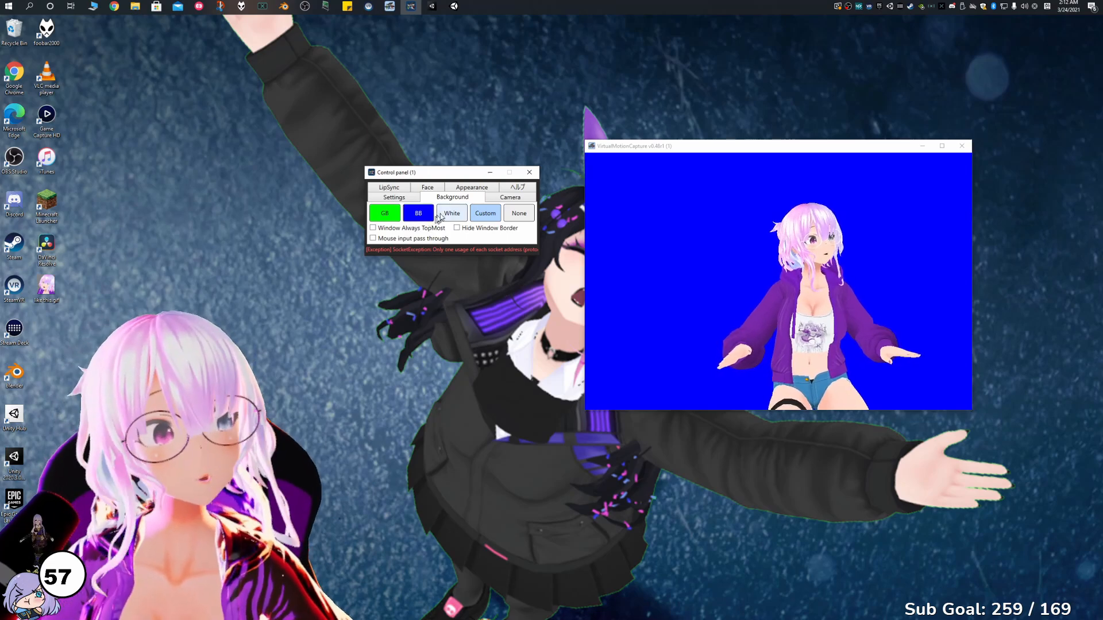
{"action": "left_click", "coordinate": [454, 216]}
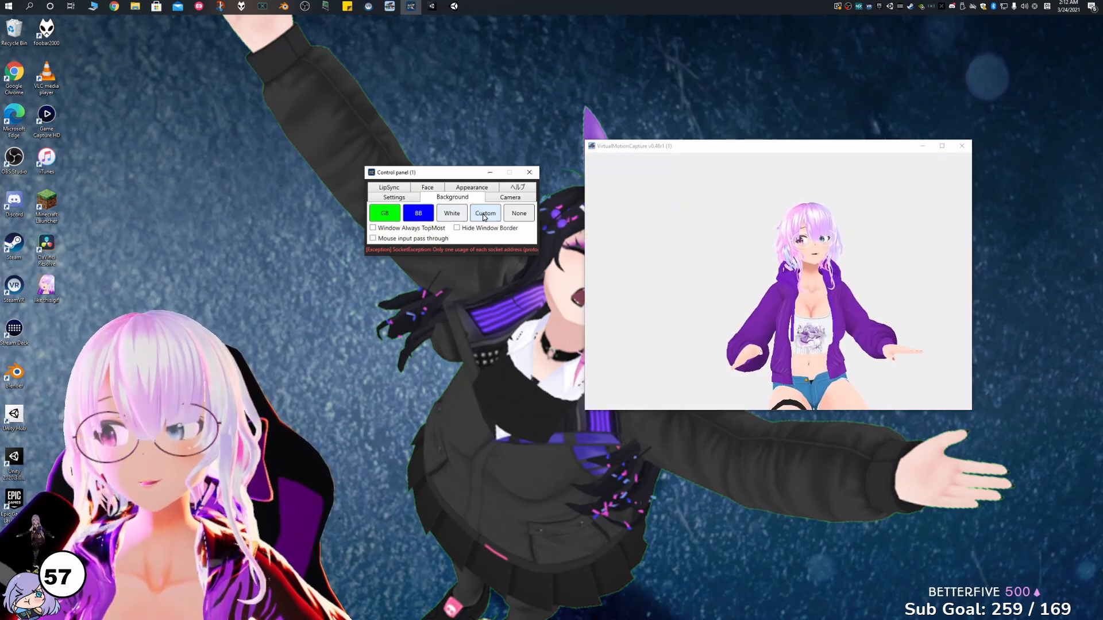
{"action": "left_click", "coordinate": [519, 213]}
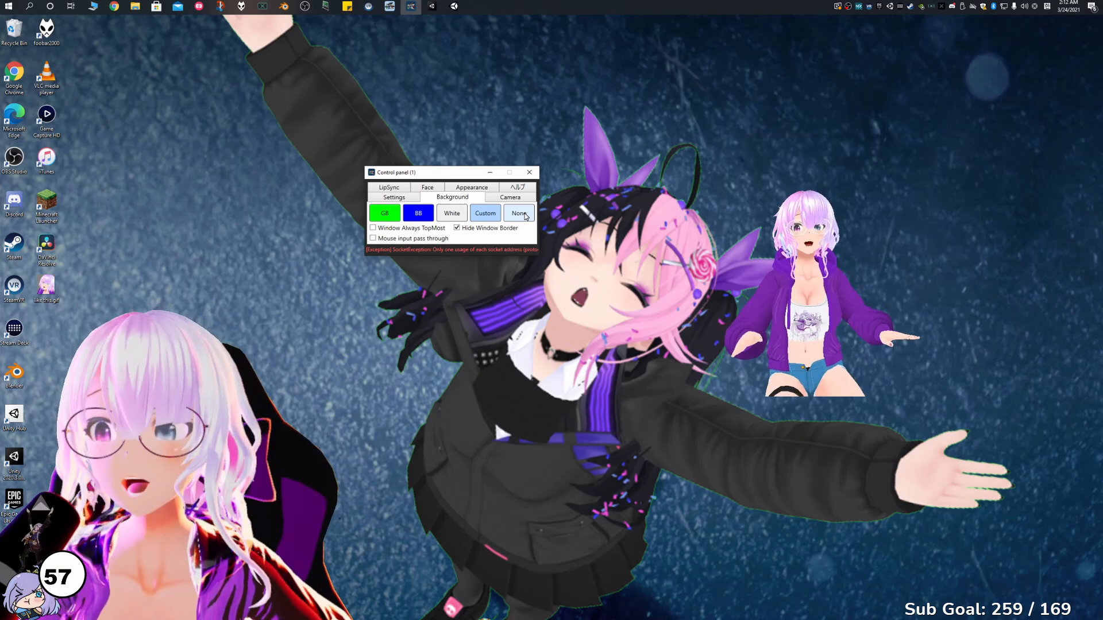
Apply the custom green background and turn off Hide Window Border.
{"action": "left_click", "coordinate": [500, 215]}
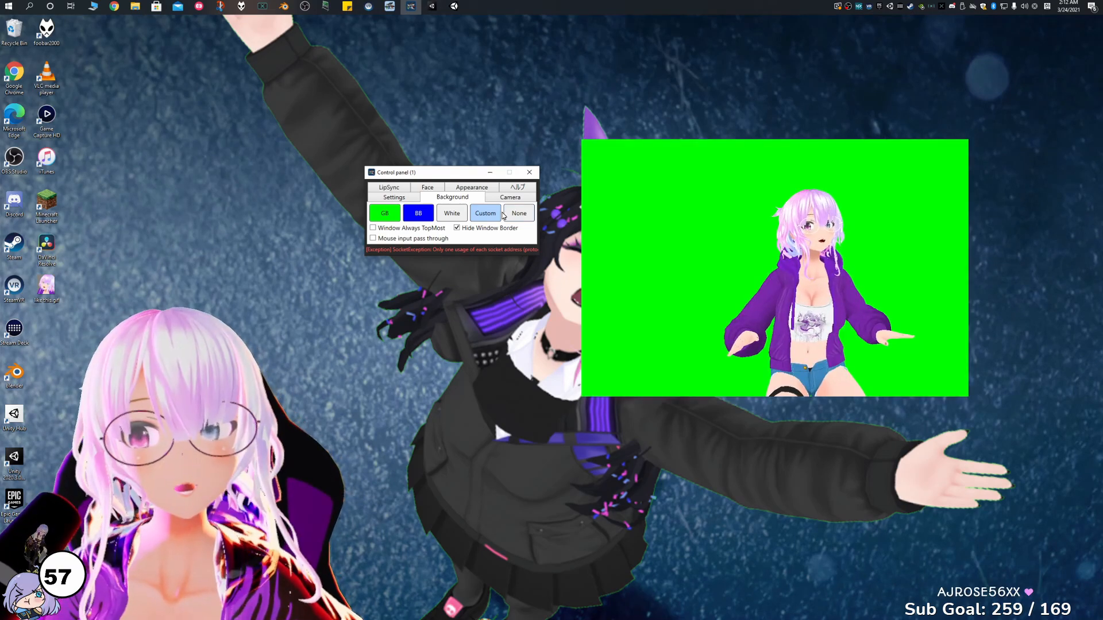
{"action": "left_click", "coordinate": [462, 229]}
{"action": "left_click", "coordinate": [462, 229]}
{"action": "left_click", "coordinate": [462, 229]}
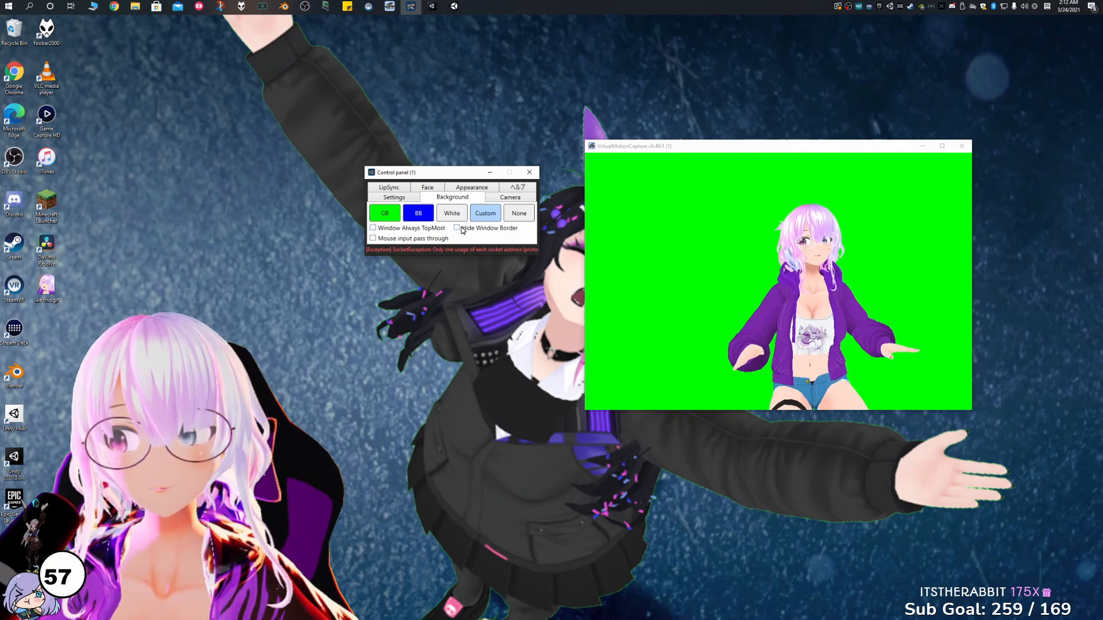
Open the detailed settings, move that window clear of the control panel, and open the tracker assignment settings.
{"action": "left_click", "coordinate": [396, 197]}
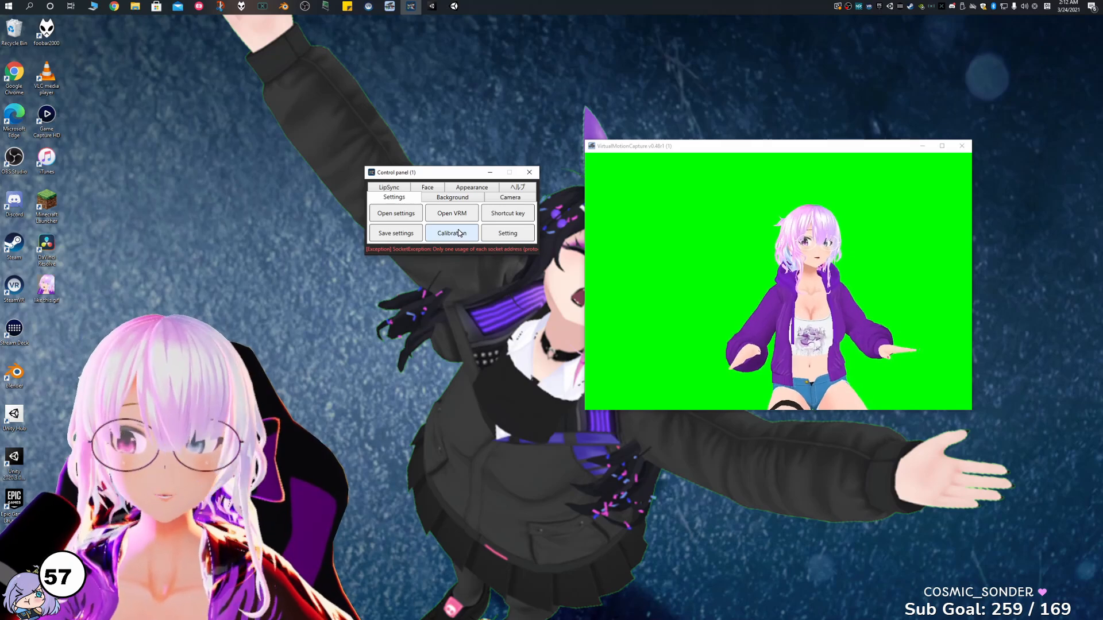
{"action": "left_click", "coordinate": [508, 233]}
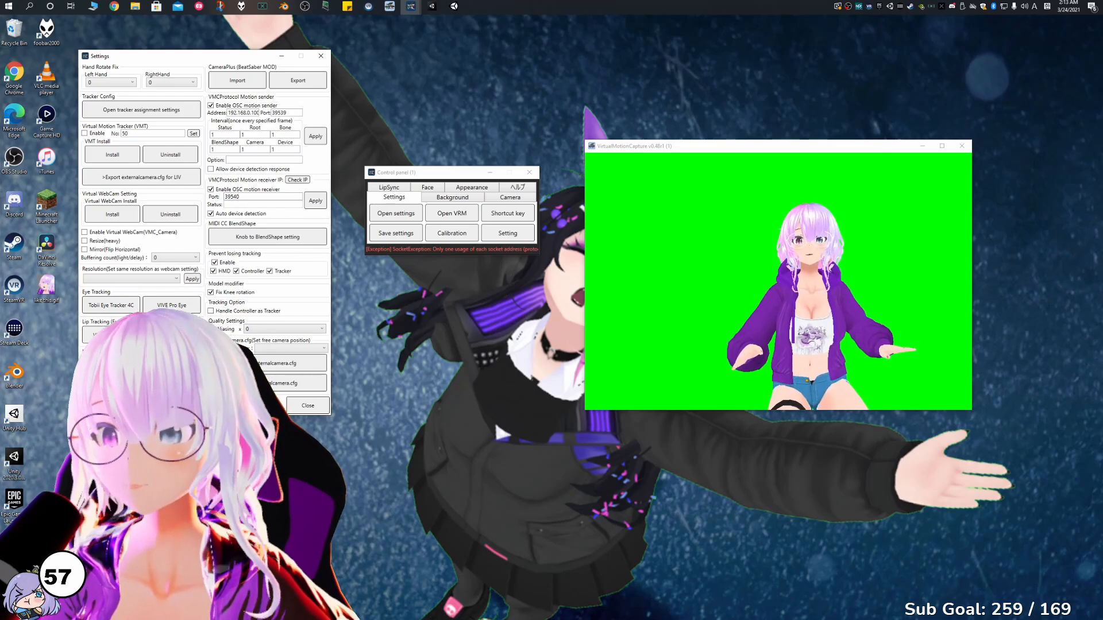
{"action": "left_click_drag", "start_coordinate": [0, 82], "coordinate": [466, 82]}
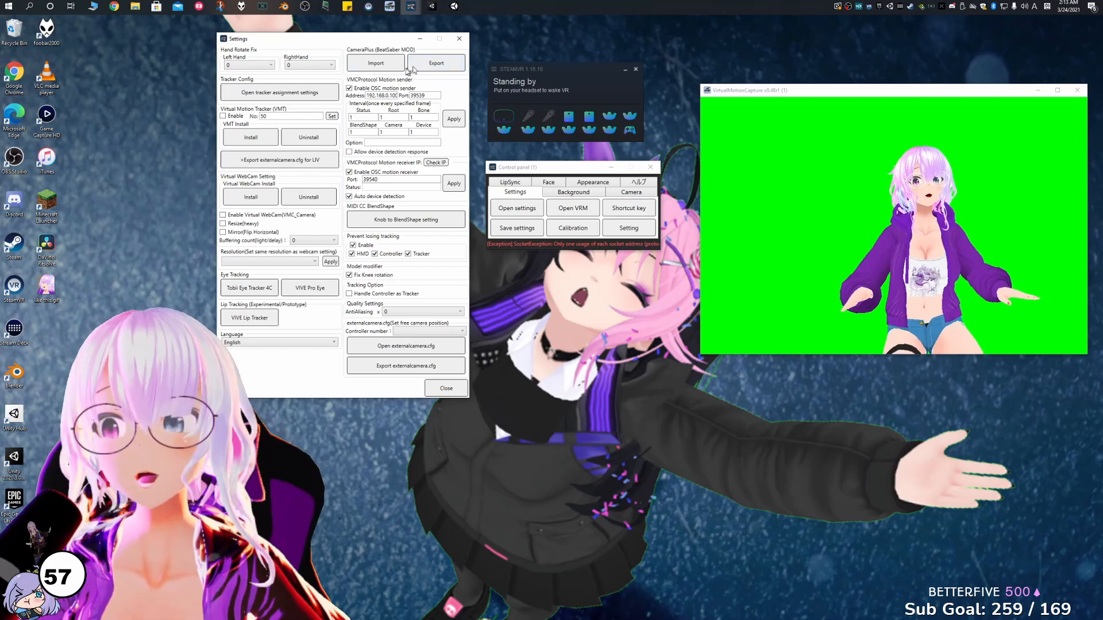
{"action": "left_click", "coordinate": [302, 90]}
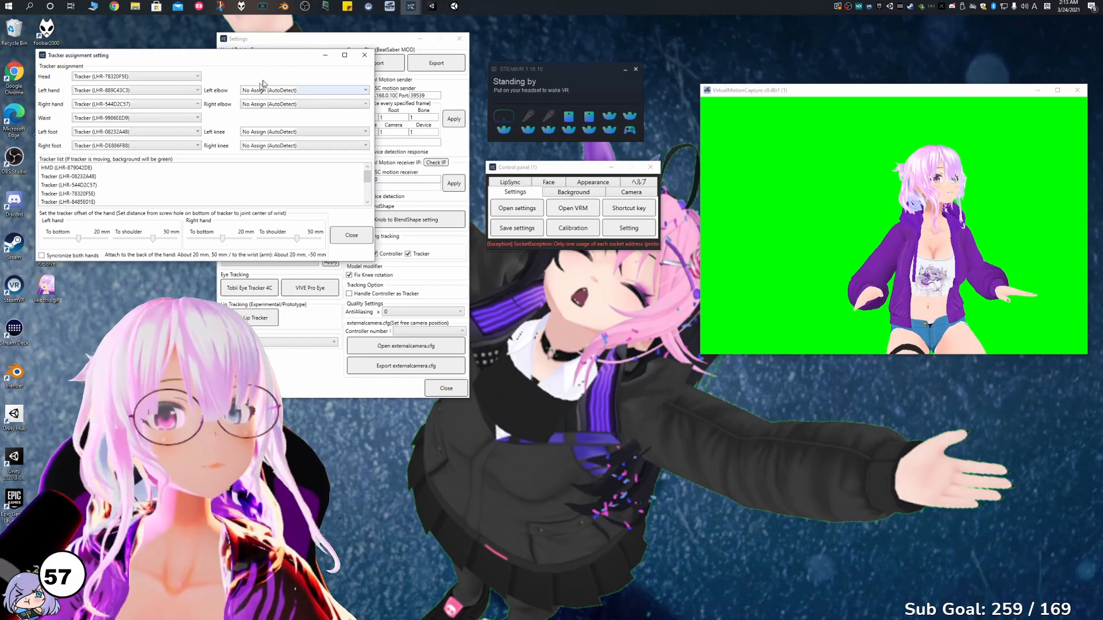
Move the tracker assignment window clear of the settings and review the tracker options for the head and right hand.
{"action": "left_click_drag", "start_coordinate": [282, 60], "coordinate": [812, 199]}
{"action": "left_click", "coordinate": [687, 215]}
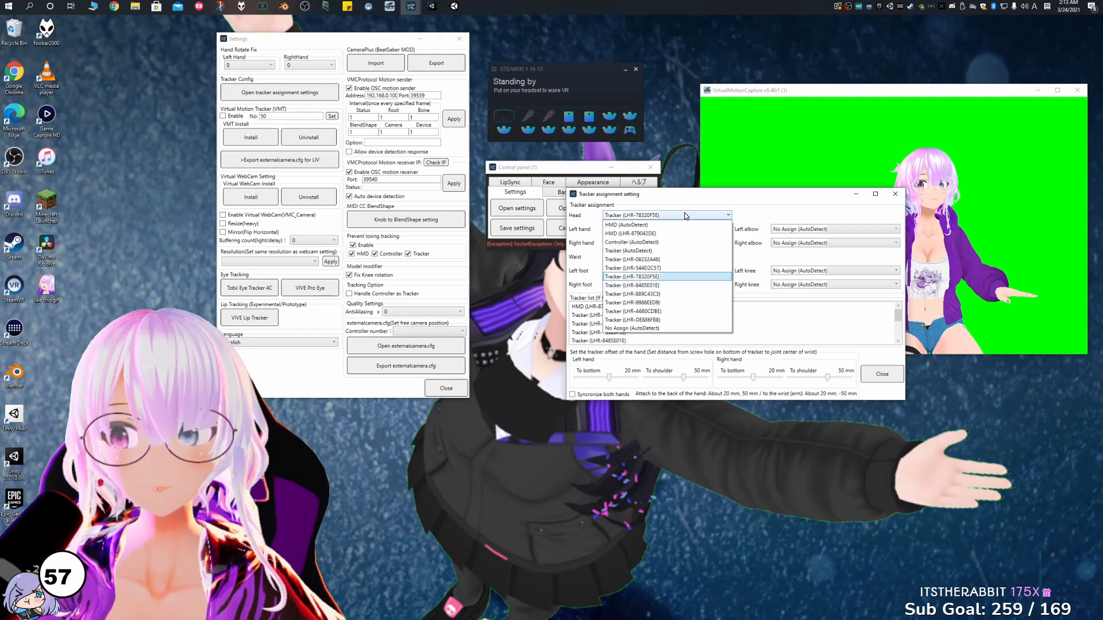
{"action": "left_click", "coordinate": [763, 198]}
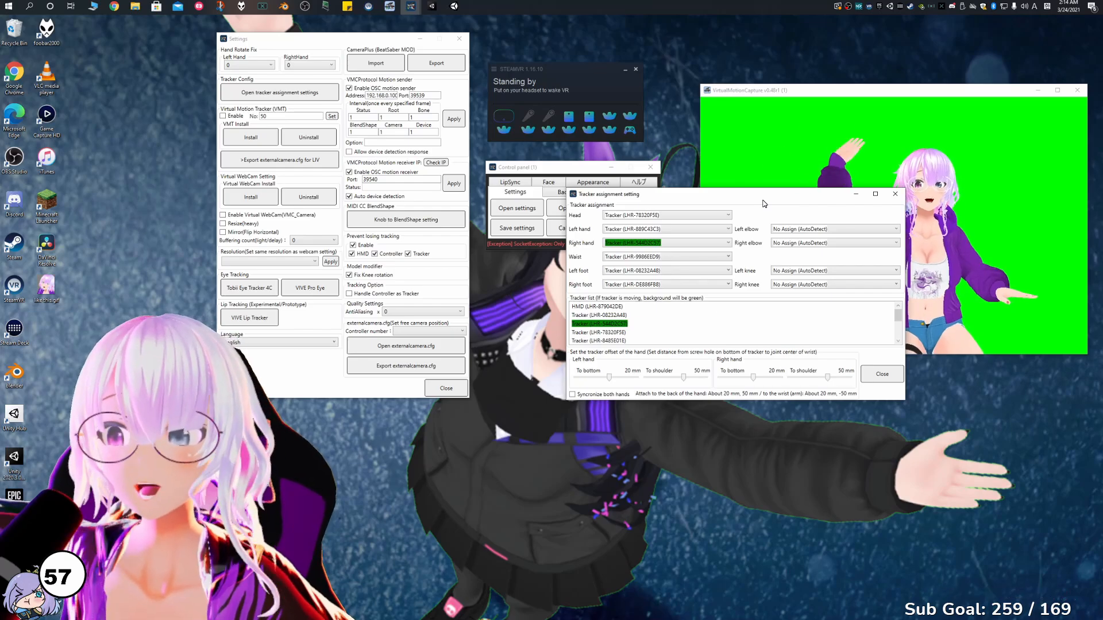
{"action": "left_click", "coordinate": [707, 244]}
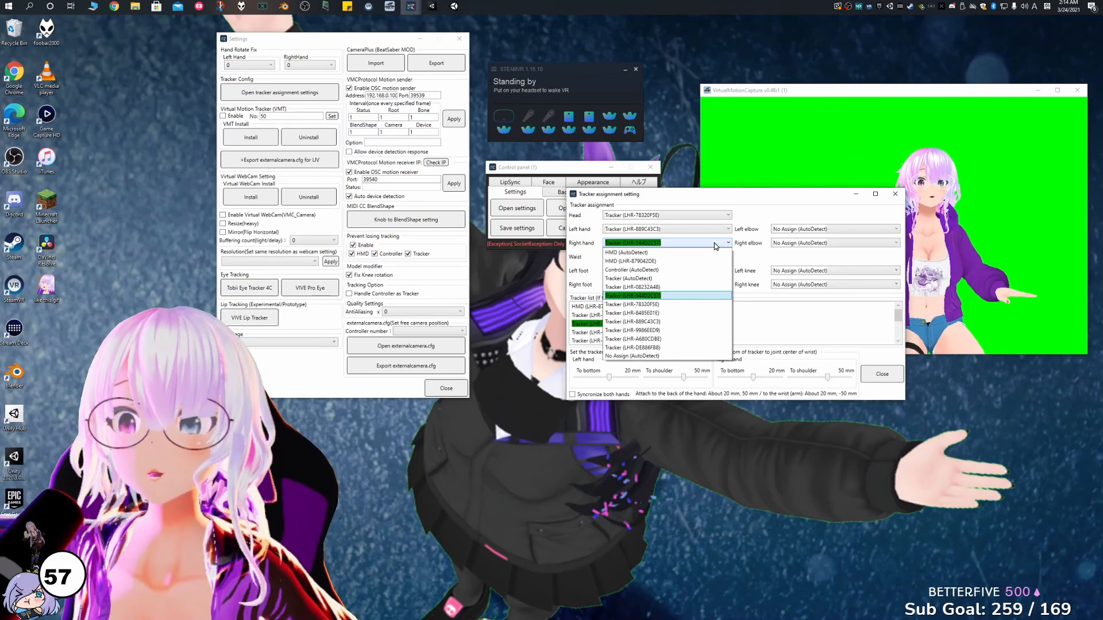
{"action": "left_click", "coordinate": [791, 263]}
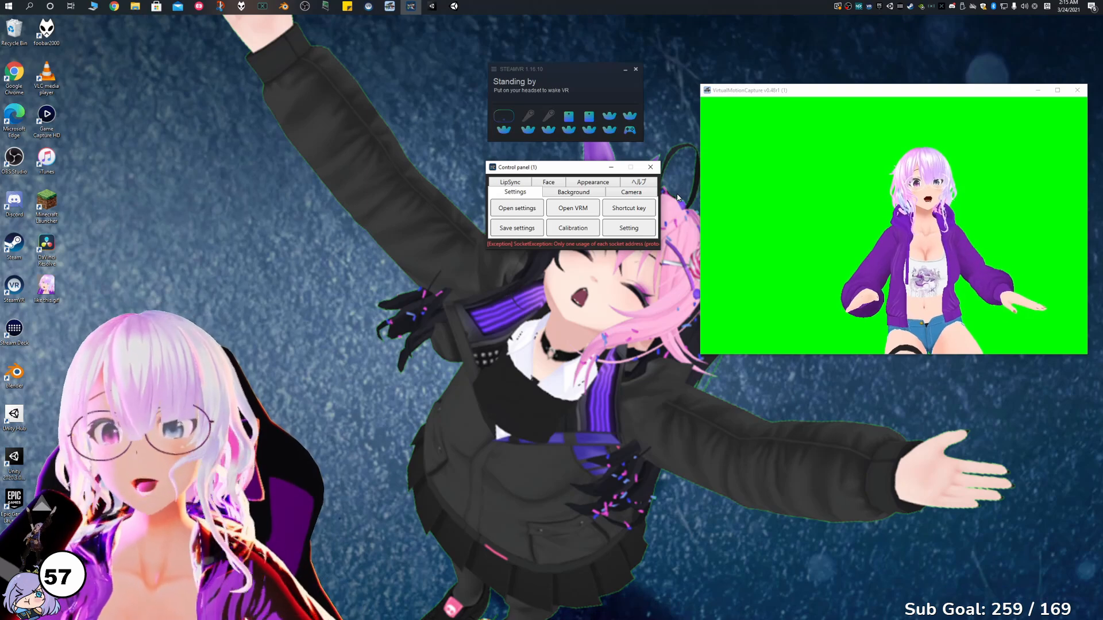
Calibrate the avatar in Normal mode, and run the same calibration a second time.
{"action": "left_click", "coordinate": [591, 235]}
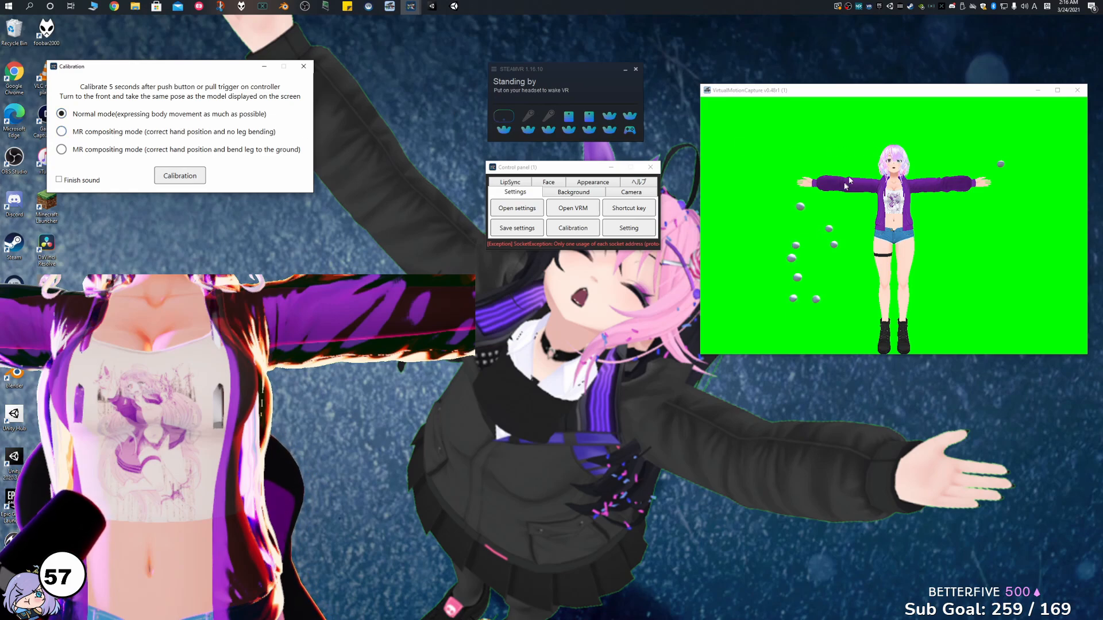
{"action": "left_click", "coordinate": [817, 174]}
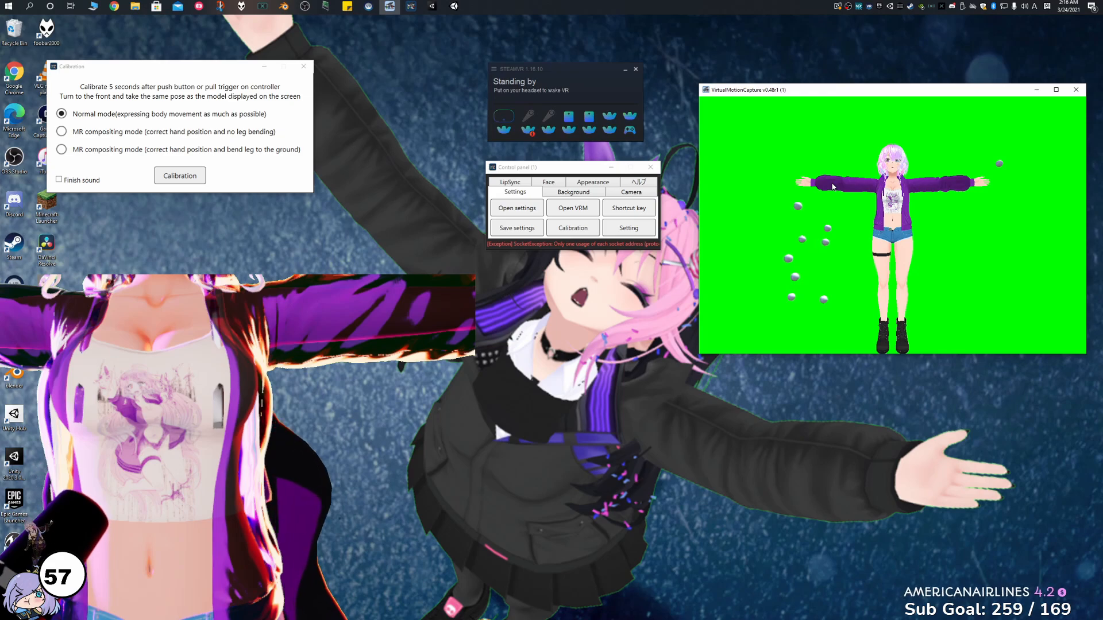
{"action": "left_click", "coordinate": [200, 177]}
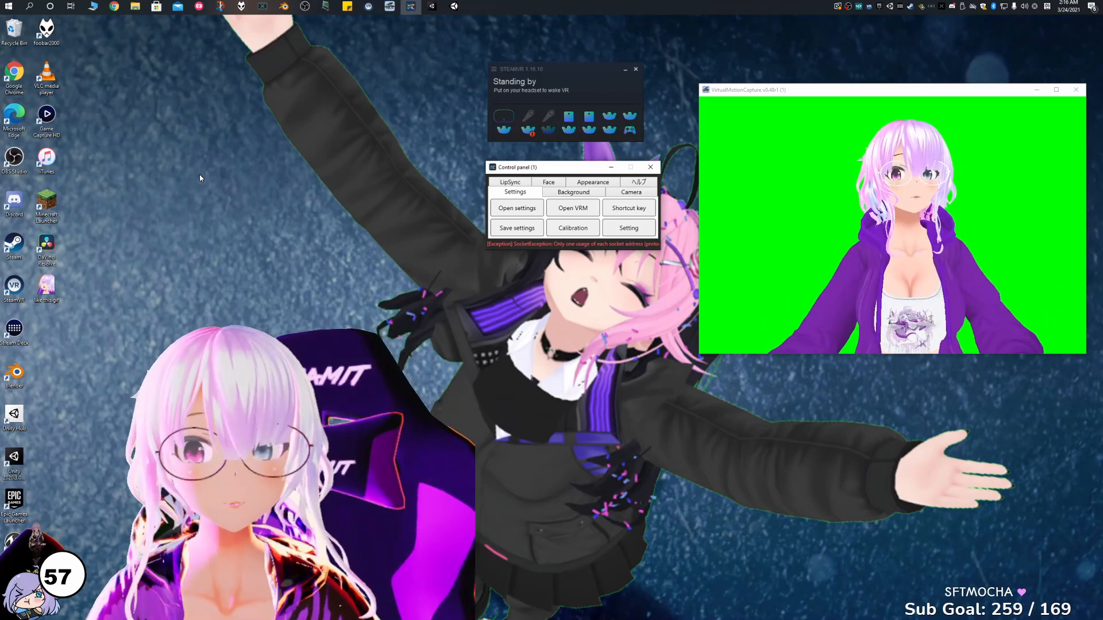
{"action": "left_click", "coordinate": [573, 228]}
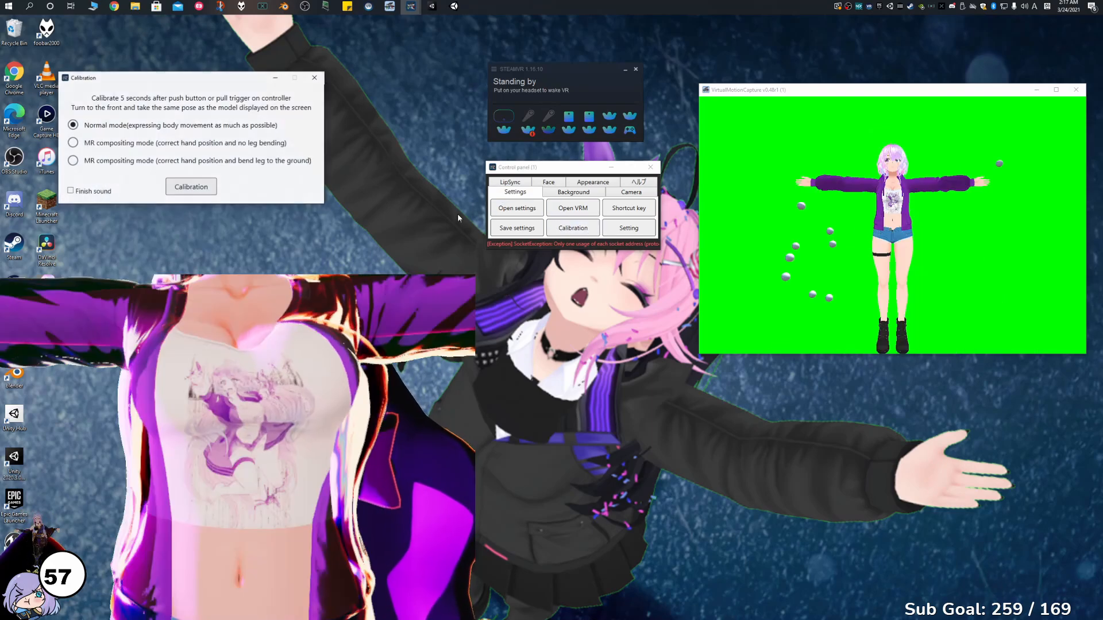
{"action": "left_click", "coordinate": [205, 191]}
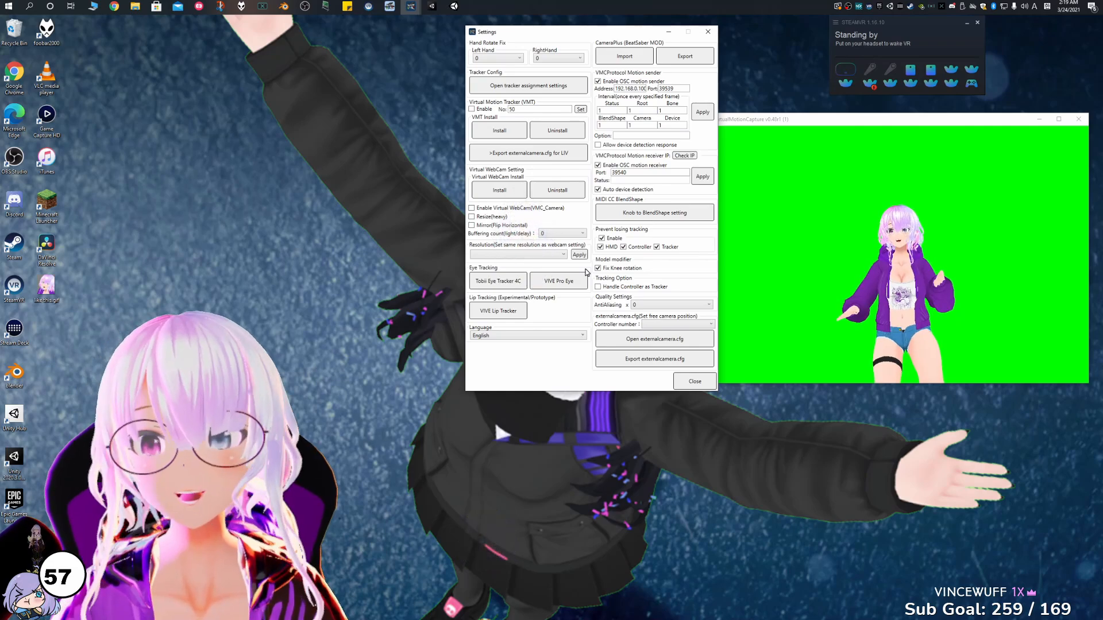
Review the antialiasing options in the detailed settings and bring the preview camera closer to the avatar.
{"action": "left_click", "coordinate": [683, 305]}
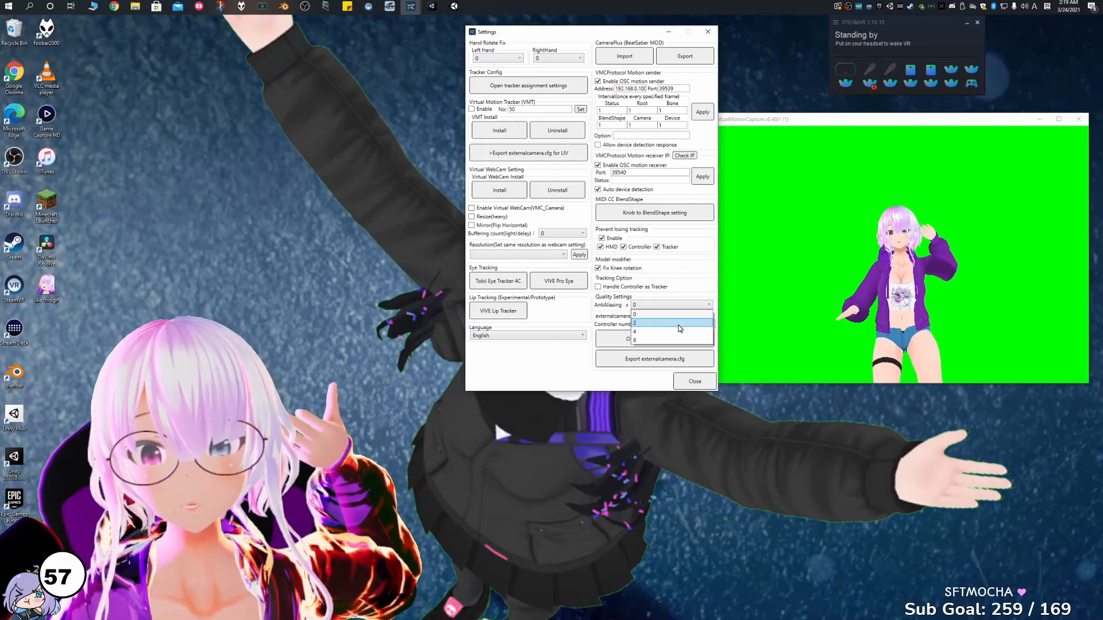
{"action": "left_click", "coordinate": [694, 277]}
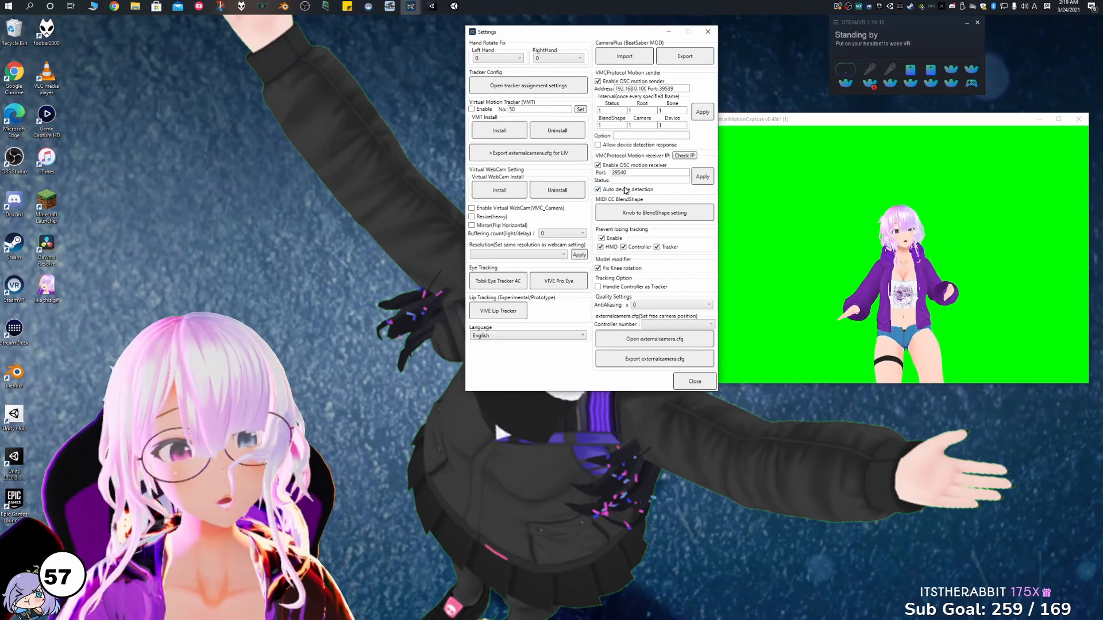
{"action": "left_click", "coordinate": [915, 244]}
{"action": "scroll", "coordinate": [908, 244], "scroll_direction": "up", "scroll_amount": 6}
{"action": "scroll", "coordinate": [905, 242], "scroll_direction": "down", "scroll_amount": 6}
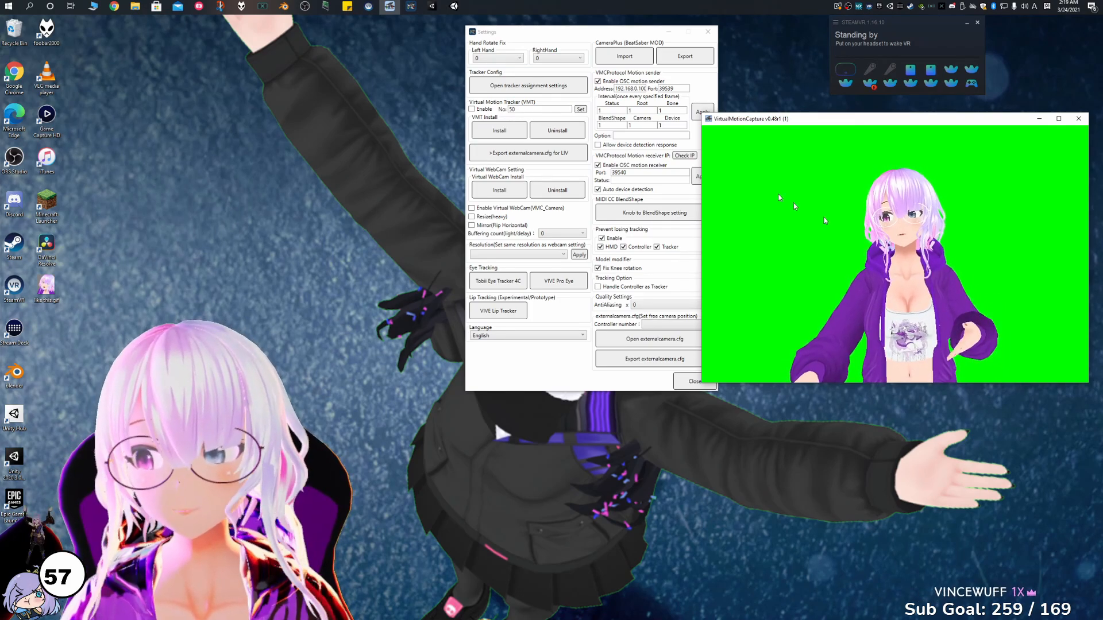
{"action": "left_click", "coordinate": [608, 170]}
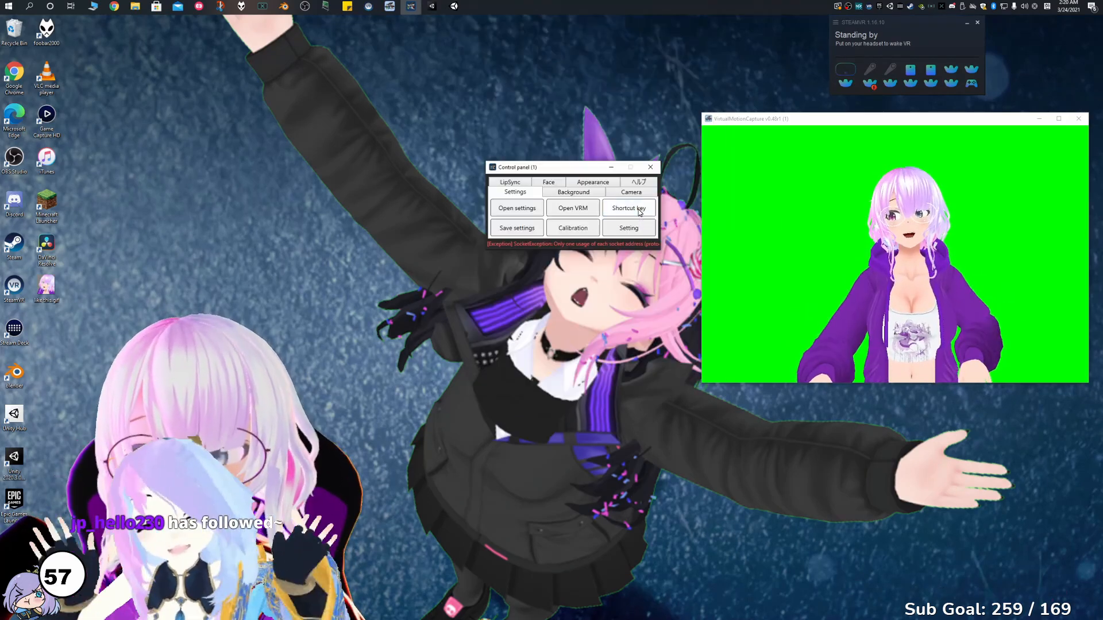
In the shortcut key configuration, try the VR headset expression on and off and look over the controller presets.
{"action": "left_click", "coordinate": [636, 207]}
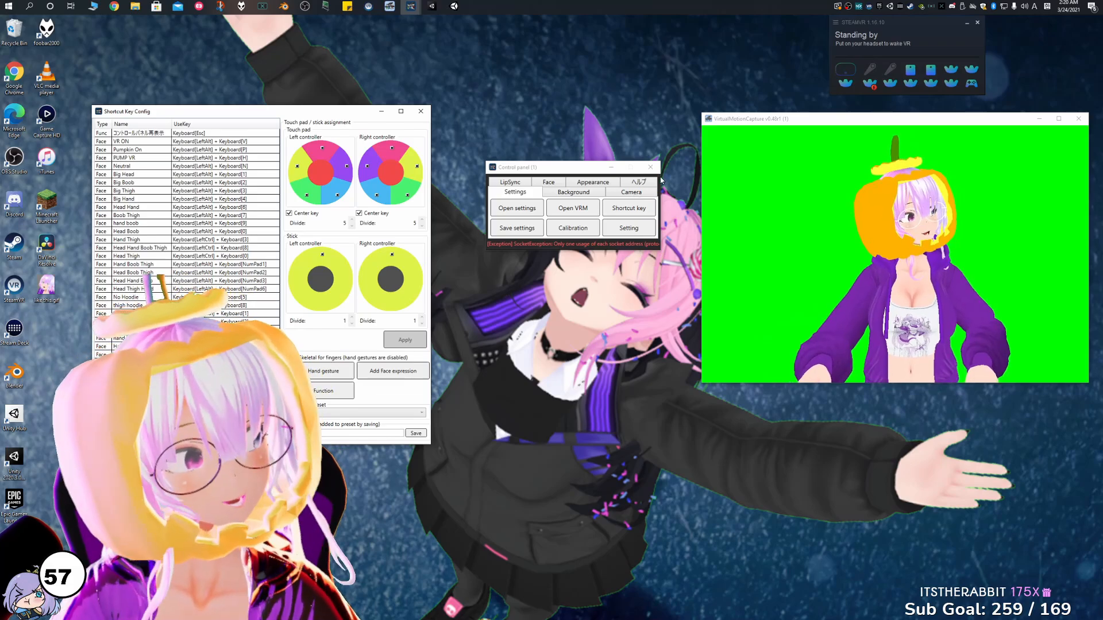
{"action": "key", "text": "alt+v"}
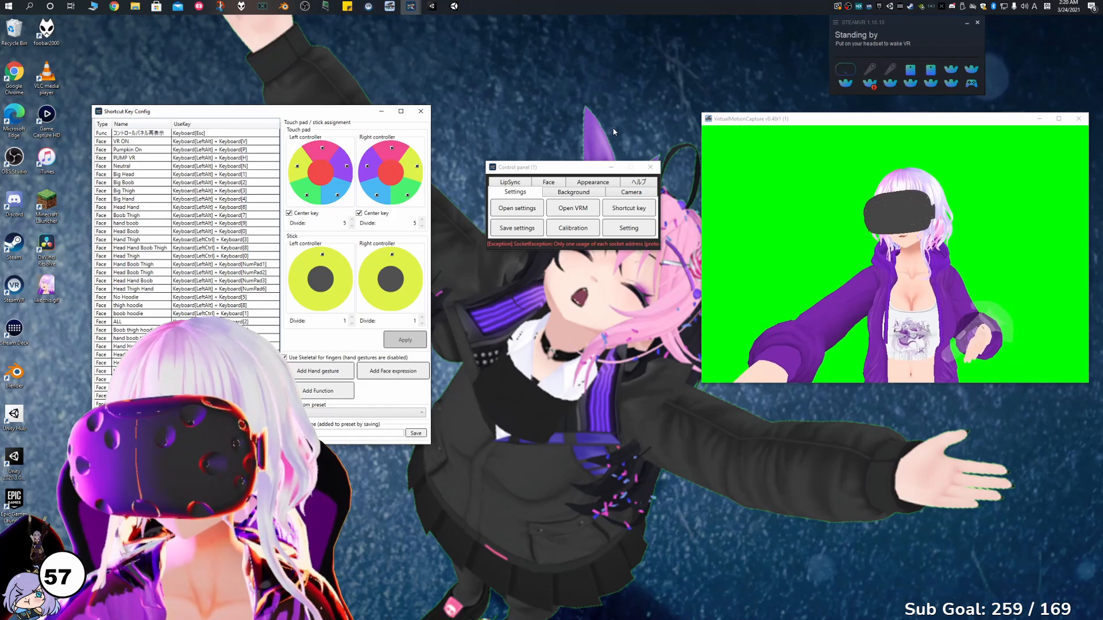
{"action": "key", "text": "alt+v"}
{"action": "left_click_drag", "start_coordinate": [265, 111], "coordinate": [311, 75]}
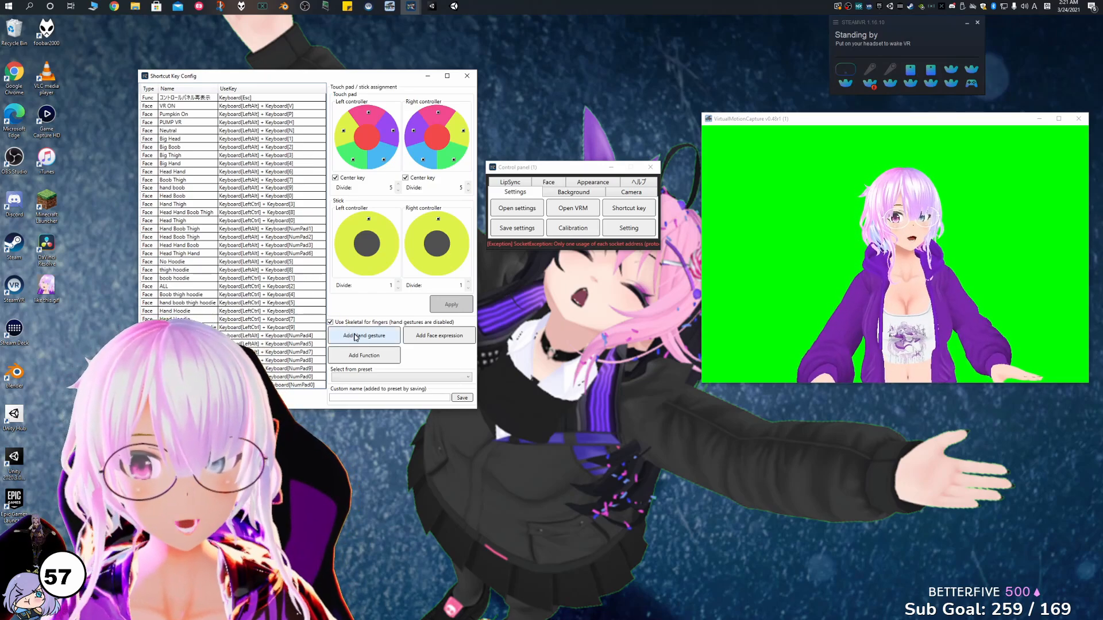
{"action": "left_click", "coordinate": [397, 378]}
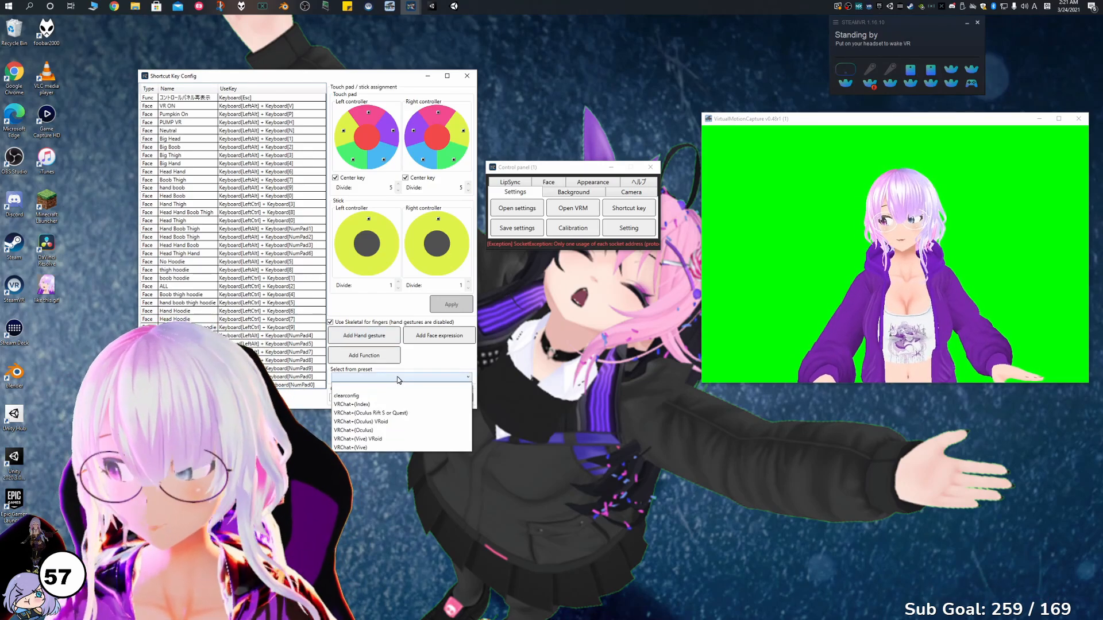
{"action": "left_click", "coordinate": [404, 431]}
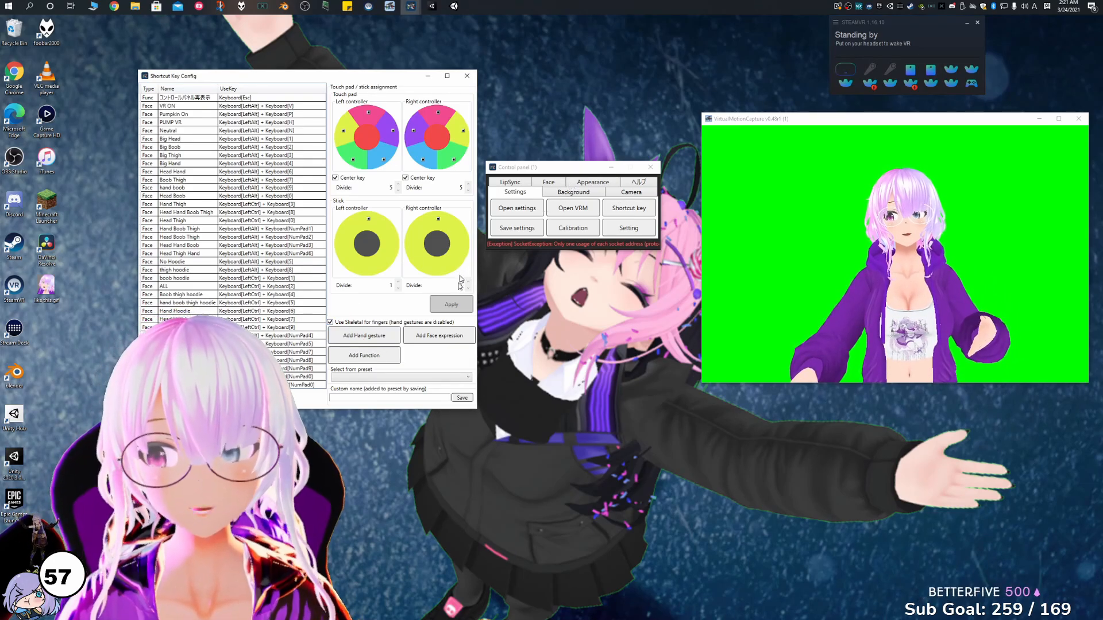
Register a function shortcut that switches to FrontCamera with the NumPad1 key.
{"action": "left_click", "coordinate": [374, 355]}
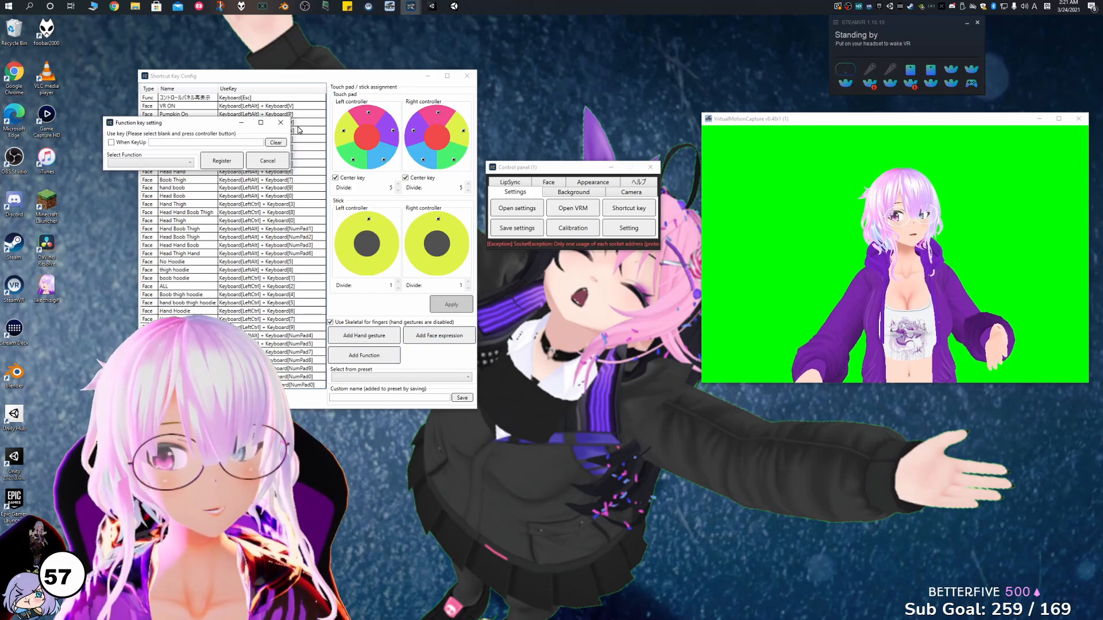
{"action": "left_click", "coordinate": [189, 163]}
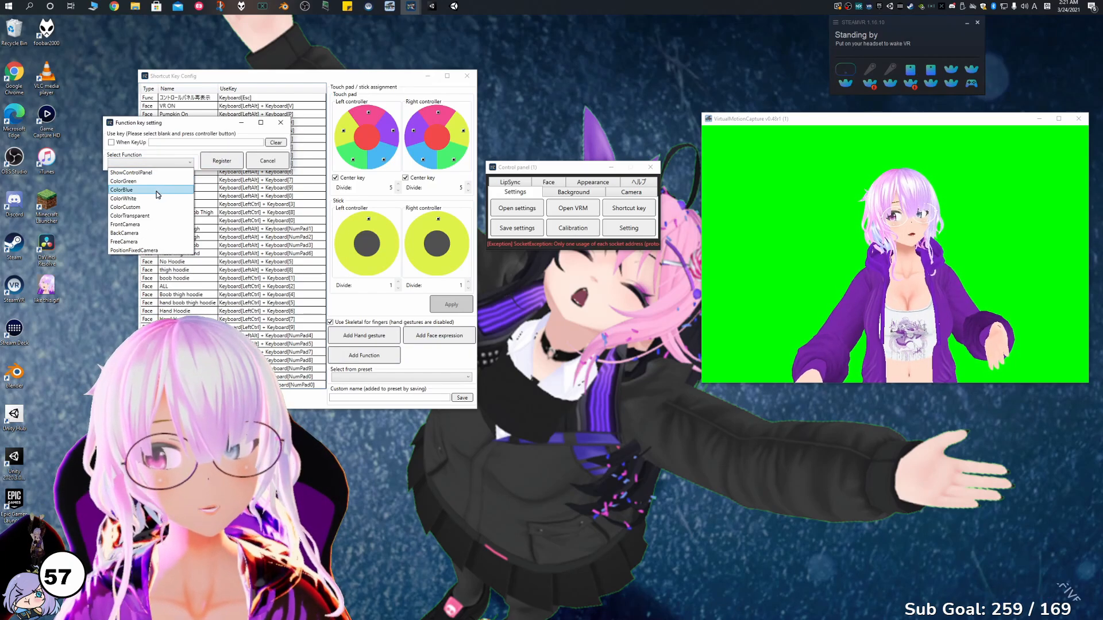
{"action": "left_click", "coordinate": [150, 226]}
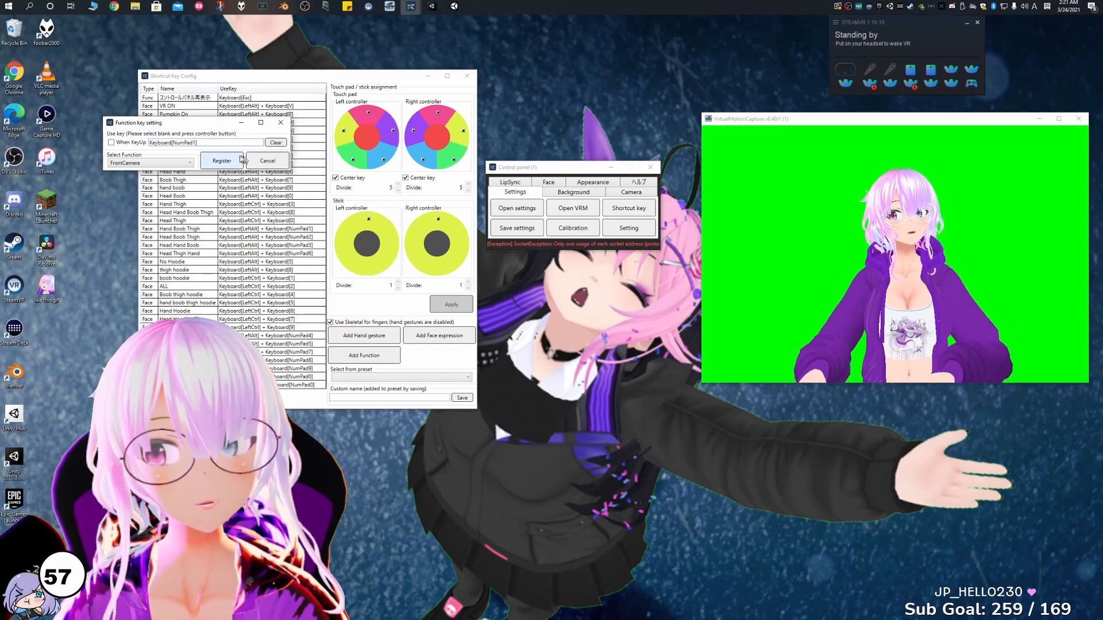
{"action": "left_click", "coordinate": [241, 160]}
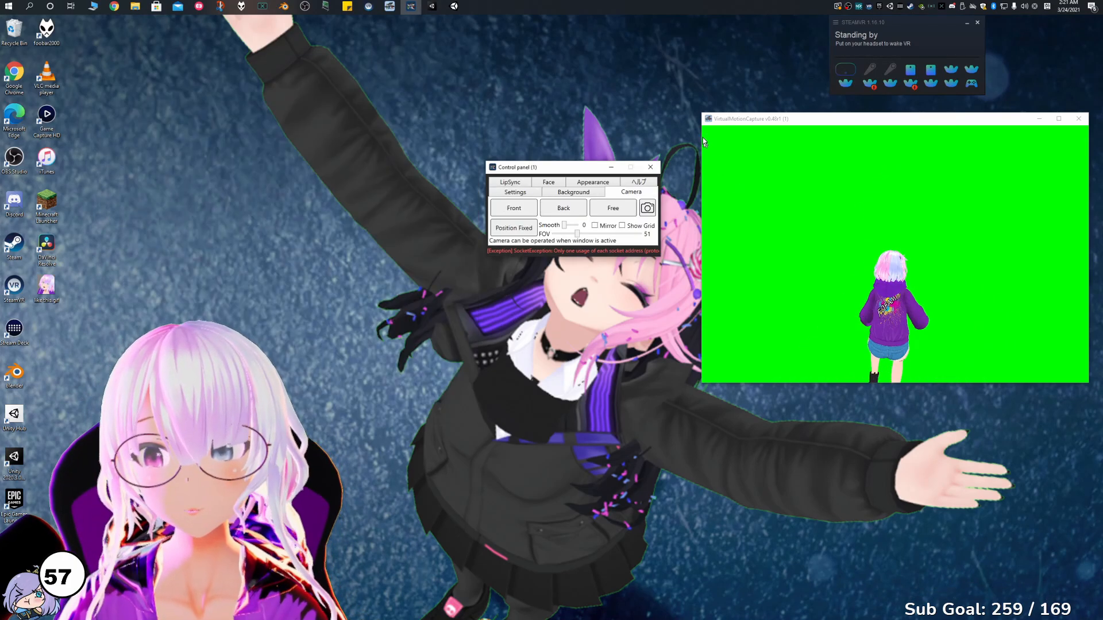
{"action": "left_click", "coordinate": [677, 130]}
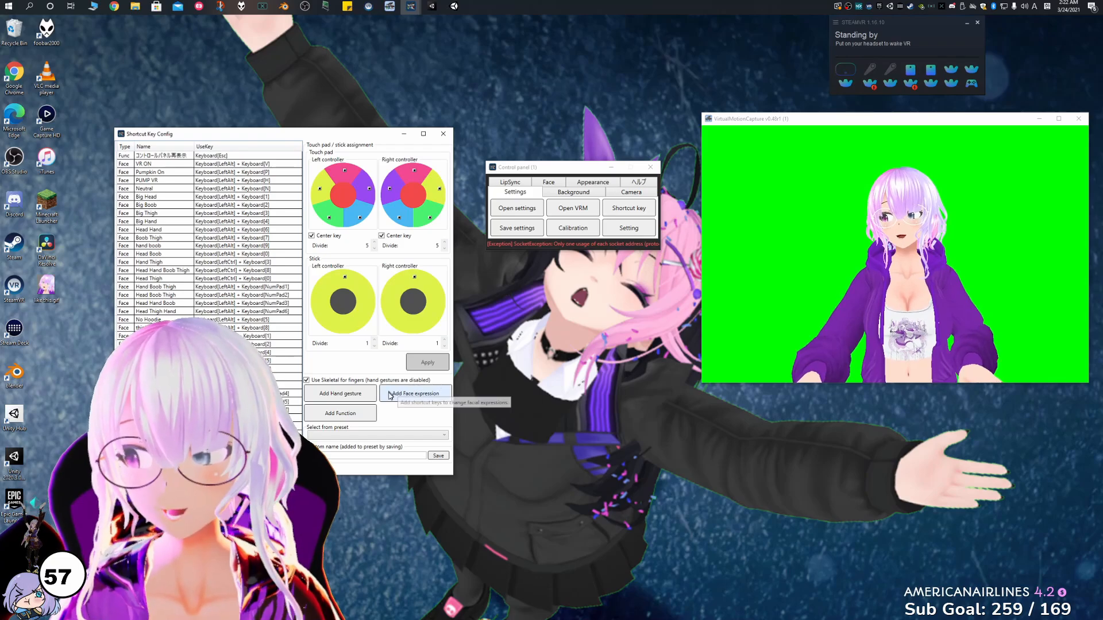
Register a face expression shortcut on NumPad2 with Joy picked as the expression, and focus the avatar preview.
{"action": "left_click", "coordinate": [414, 400]}
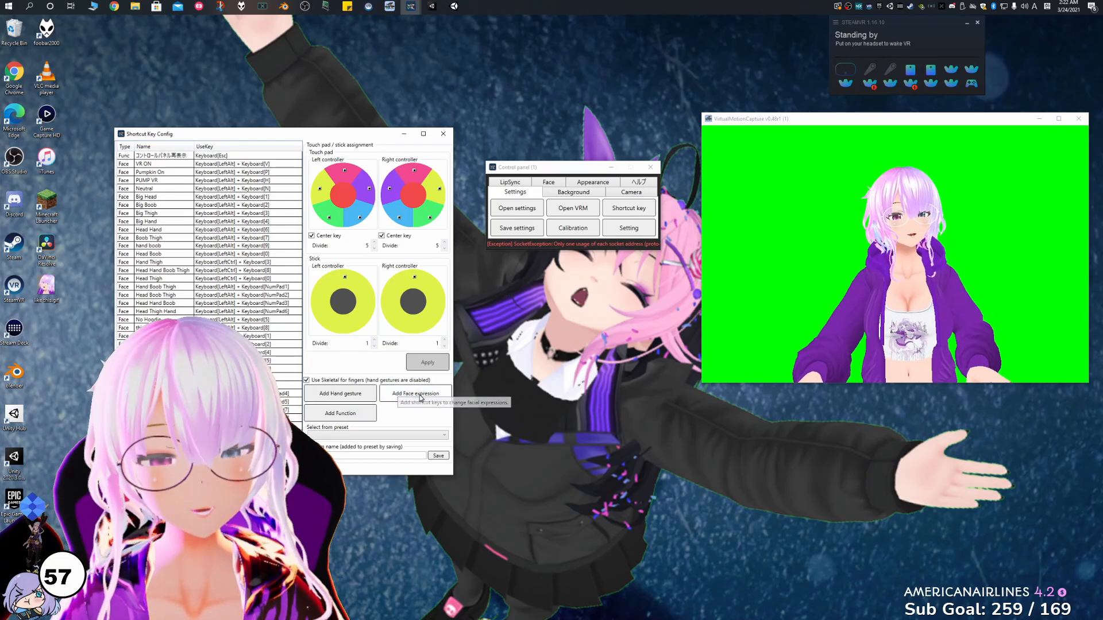
{"action": "left_click", "coordinate": [190, 185]}
{"action": "left_click_drag", "start_coordinate": [209, 205], "coordinate": [210, 226]}
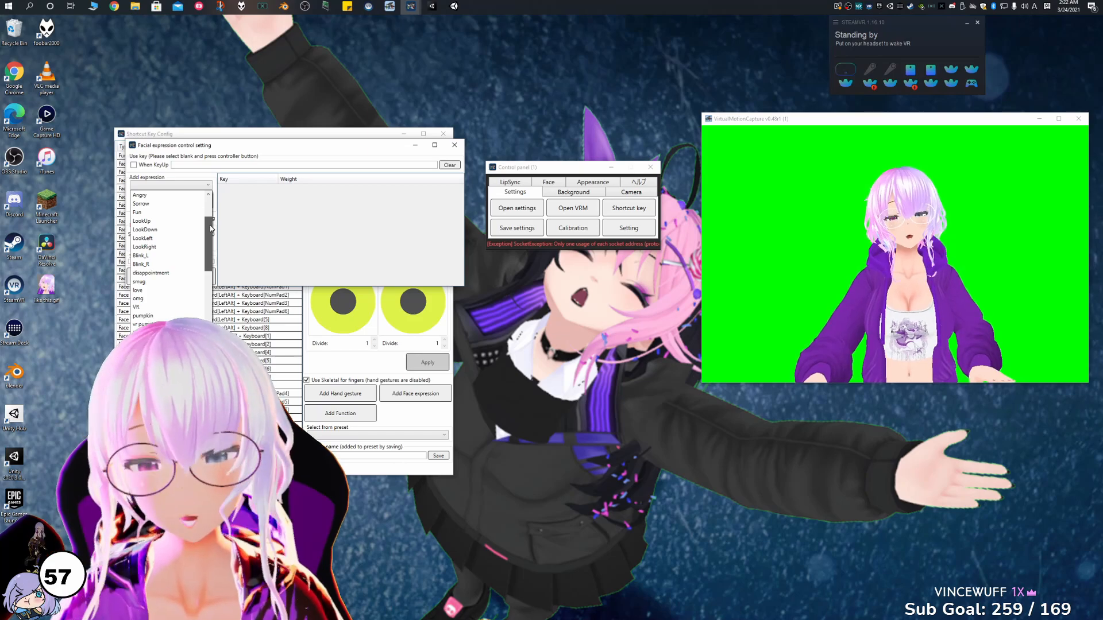
{"action": "scroll", "coordinate": [170, 195], "scroll_direction": "up", "scroll_amount": 2}
{"action": "left_click", "coordinate": [176, 237]}
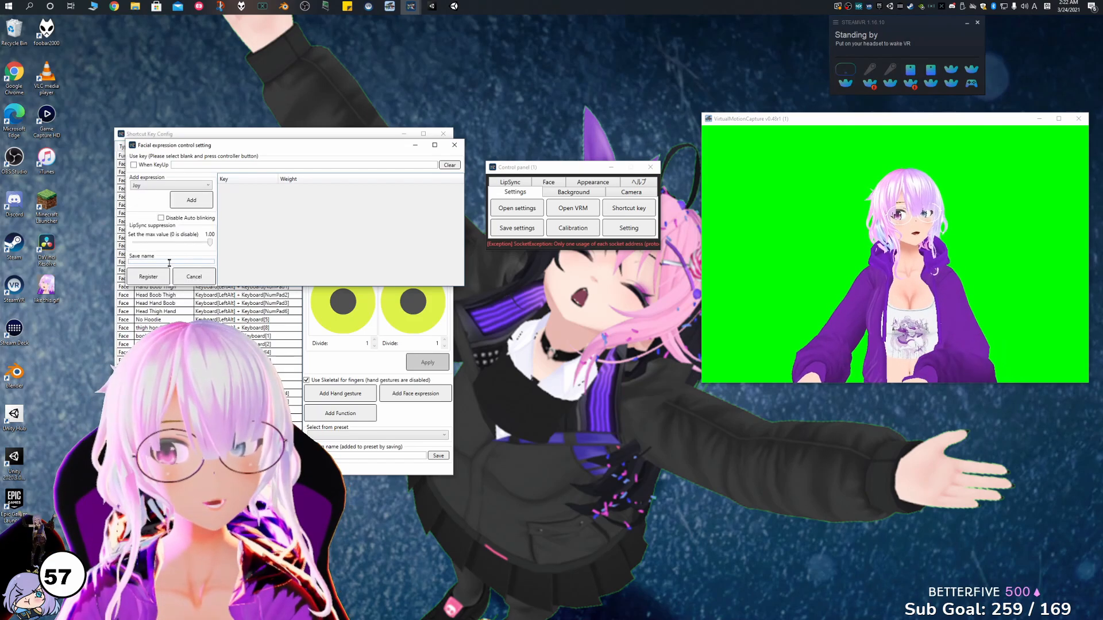
{"action": "key", "text": "KP_2"}
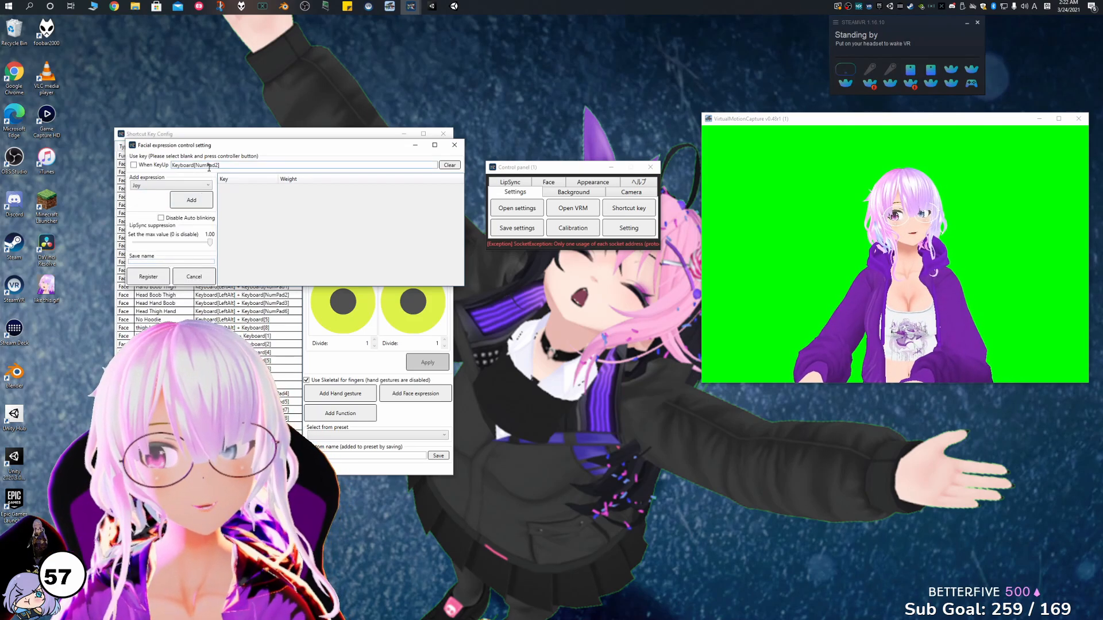
{"action": "left_click", "coordinate": [150, 278]}
{"action": "left_click", "coordinate": [949, 220]}
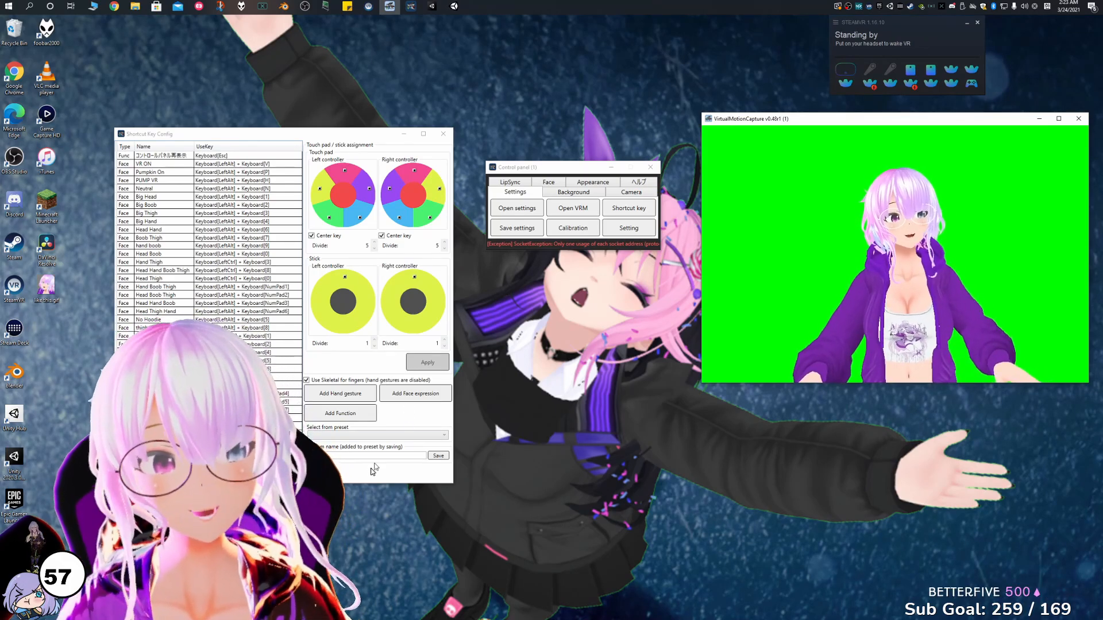
Check the custom preset name field and the preset list, and close the shortcut key configuration.
{"action": "left_click", "coordinate": [347, 455]}
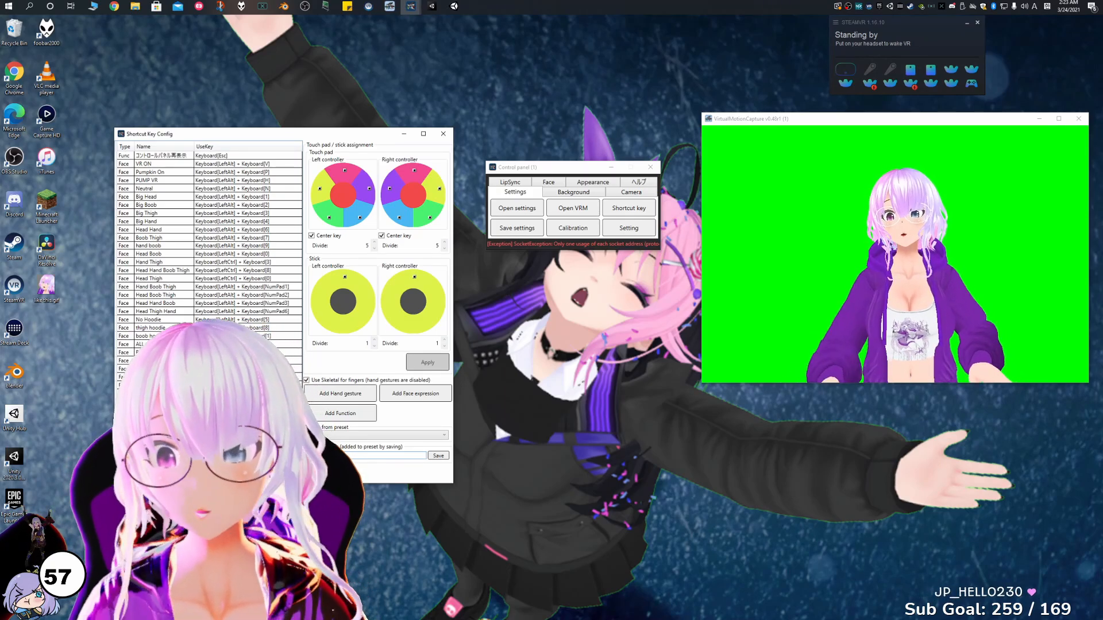
{"action": "left_click", "coordinate": [416, 437]}
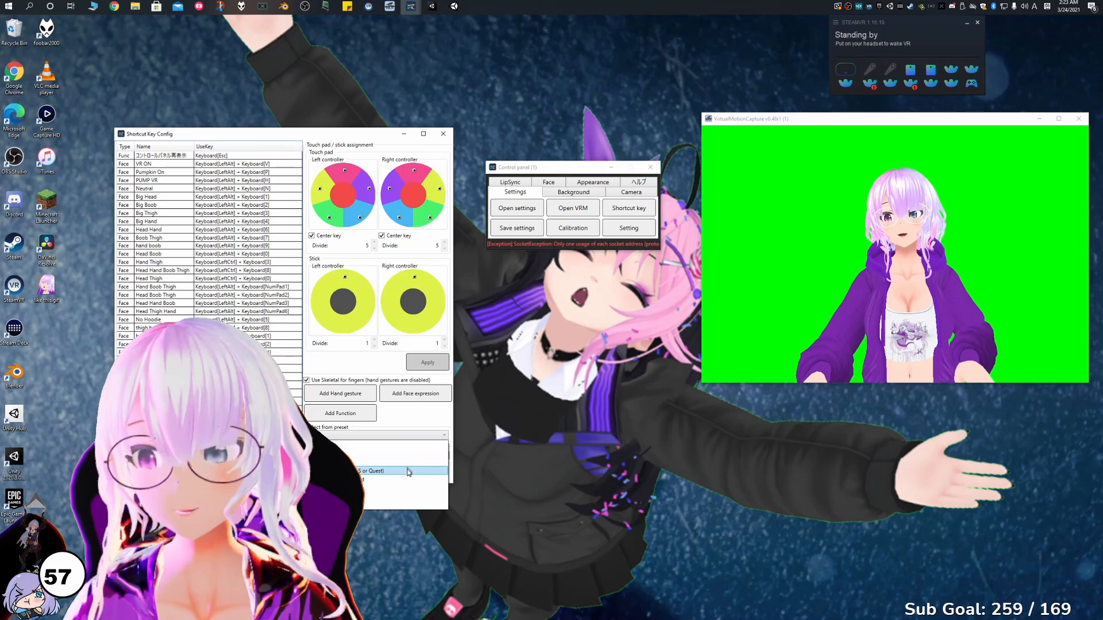
{"action": "left_click", "coordinate": [443, 134]}
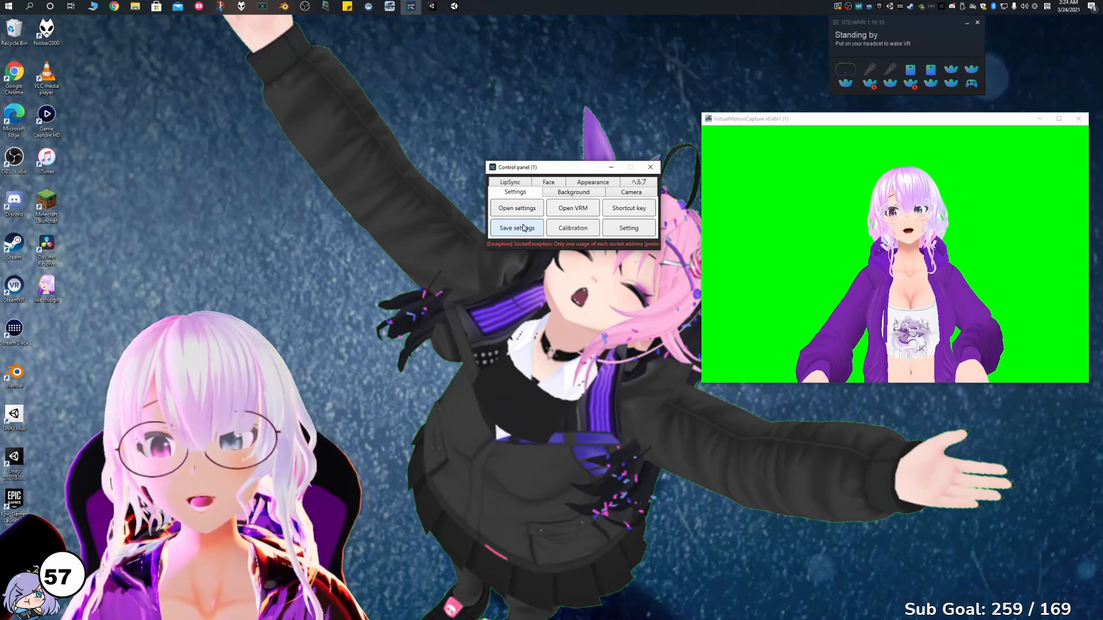
Save the current settings as a JSON setting file named Testing, and start opening saved settings.
{"action": "left_click", "coordinate": [523, 228]}
{"action": "type", "text": "Testion"}
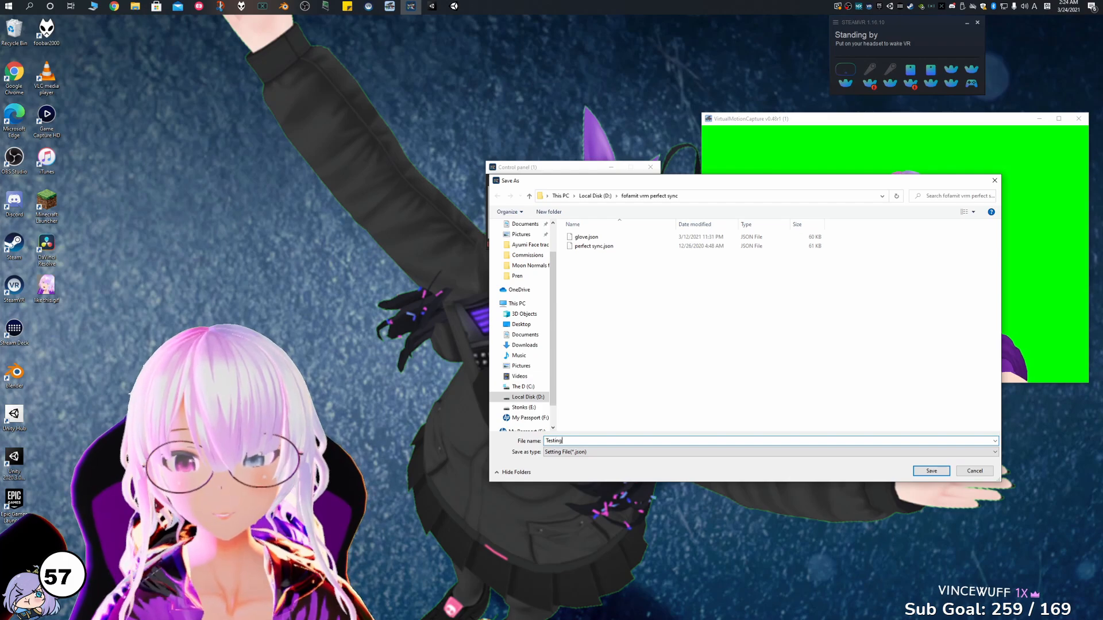
{"action": "key", "text": "Return"}
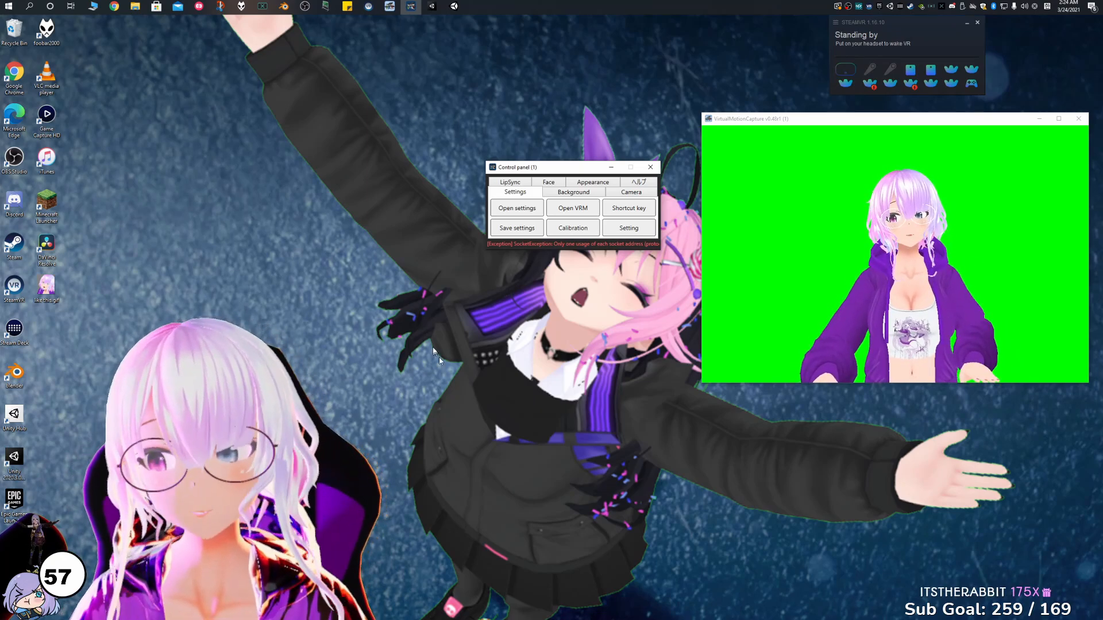
{"action": "left_click", "coordinate": [516, 209]}
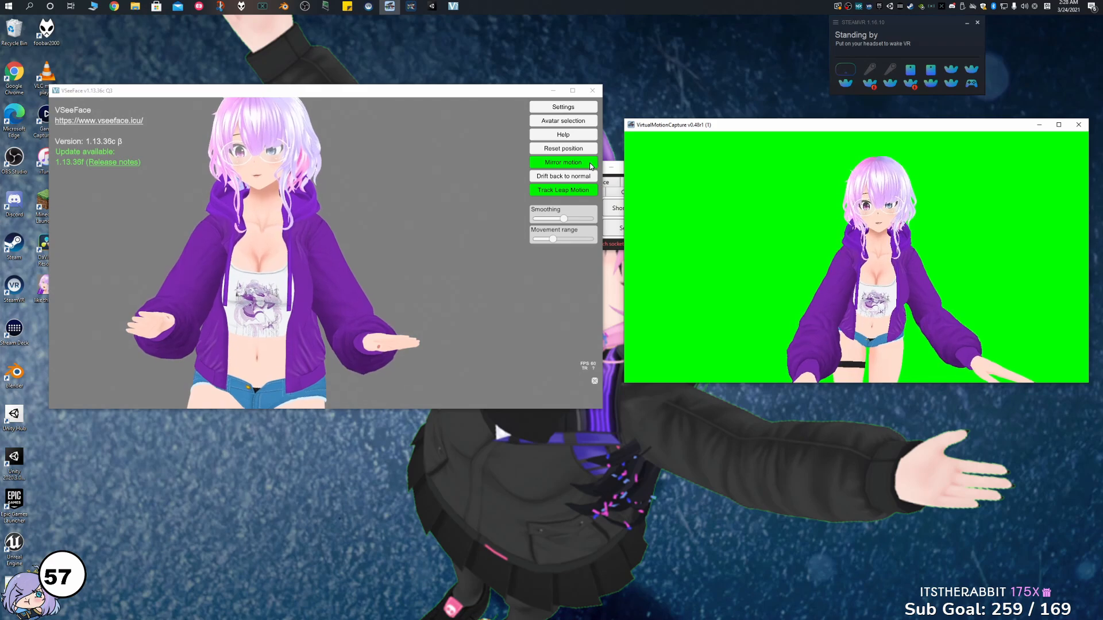
In VSeeFace, review the OSC/VMC receiver options in the general settings and close them.
{"action": "left_click", "coordinate": [568, 108]}
{"action": "left_click", "coordinate": [493, 108]}
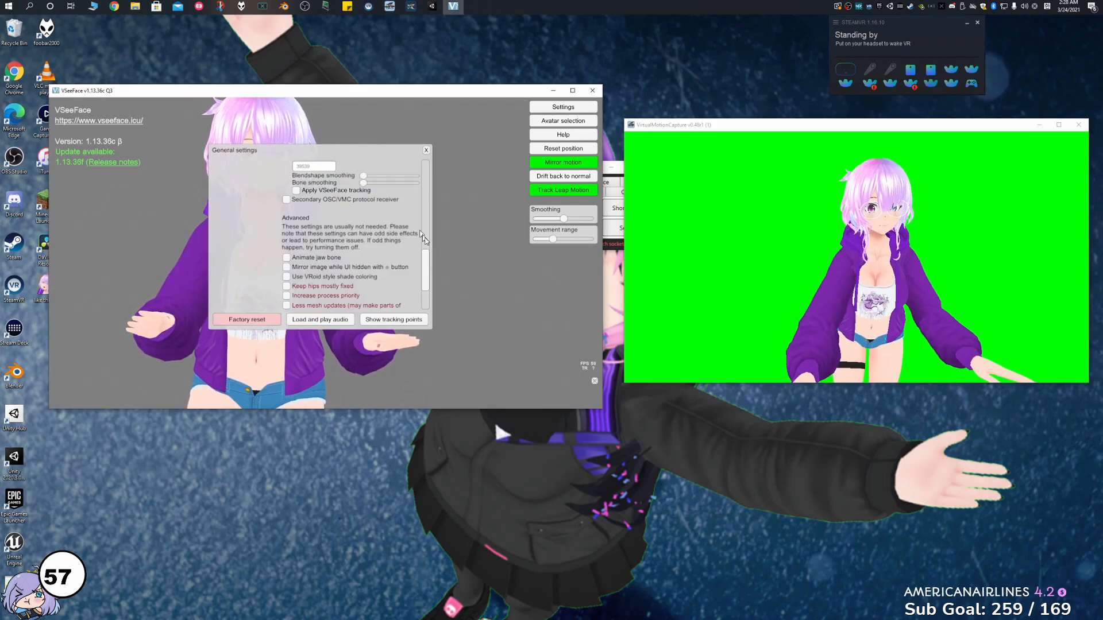
{"action": "left_click_drag", "start_coordinate": [427, 274], "coordinate": [430, 239]}
{"action": "scroll", "coordinate": [430, 262], "scroll_direction": "down", "scroll_amount": 2}
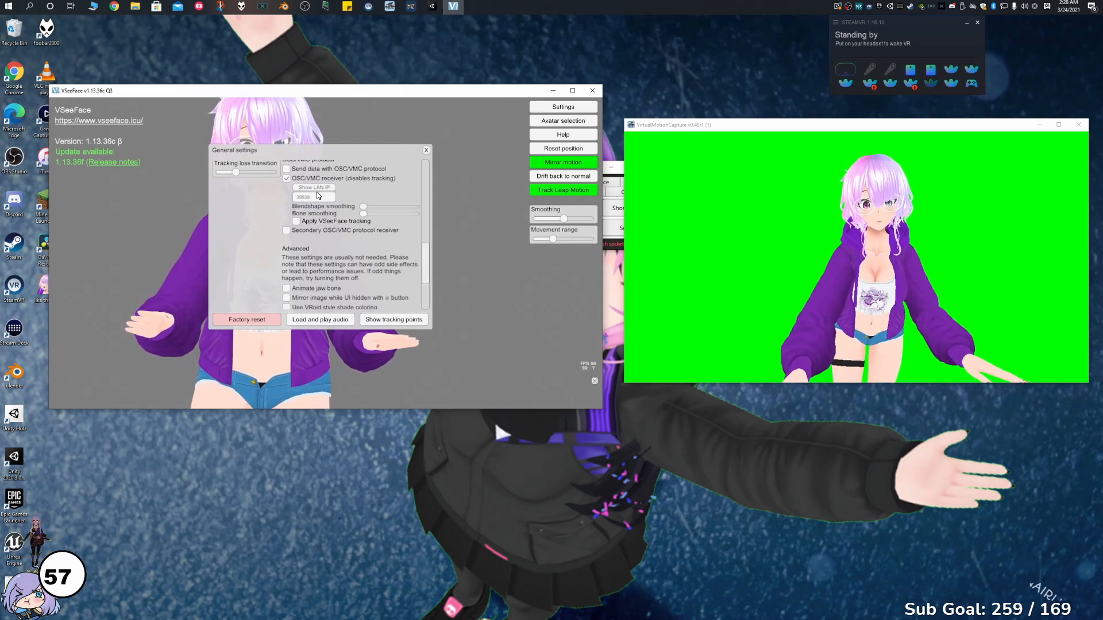
{"action": "left_click", "coordinate": [426, 150]}
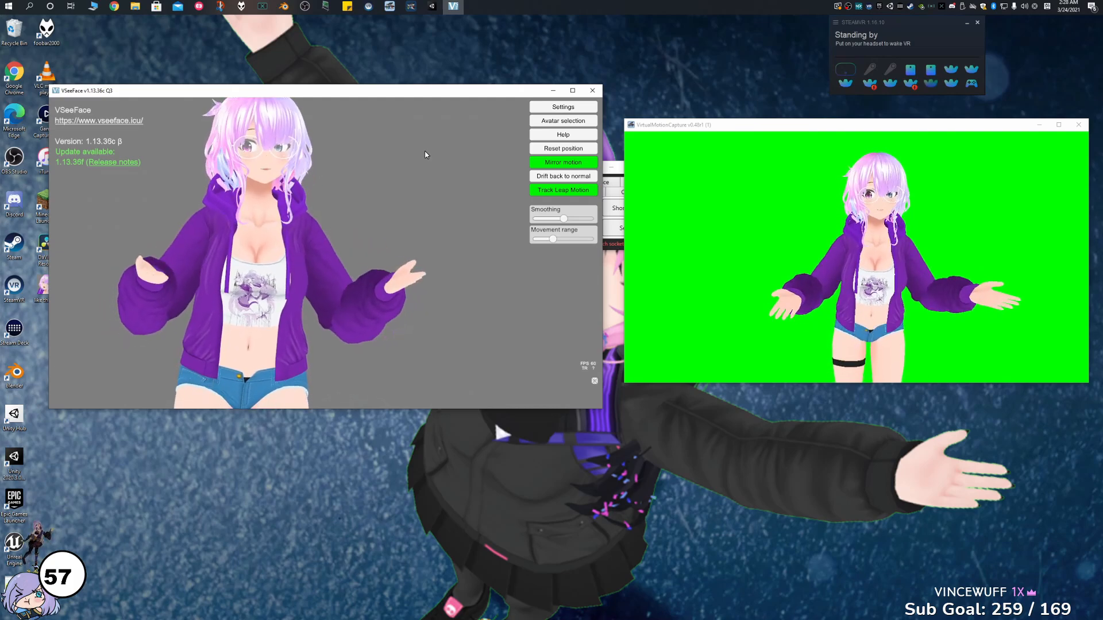